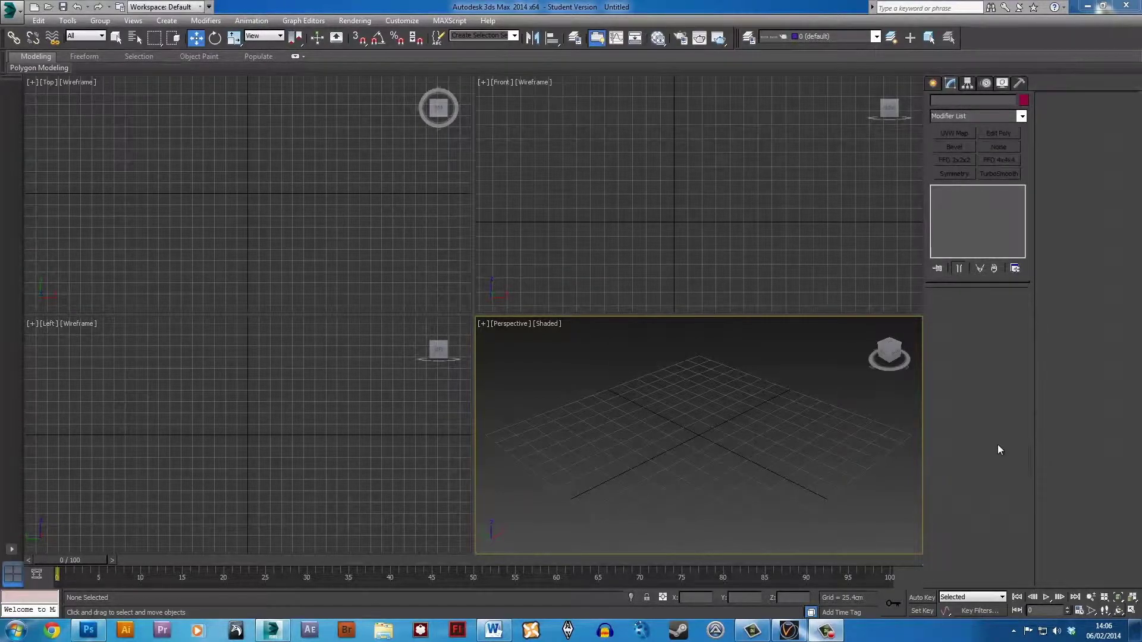
- Activate the Plane tool under Standard Primitives in the Create panel
click(933, 84)
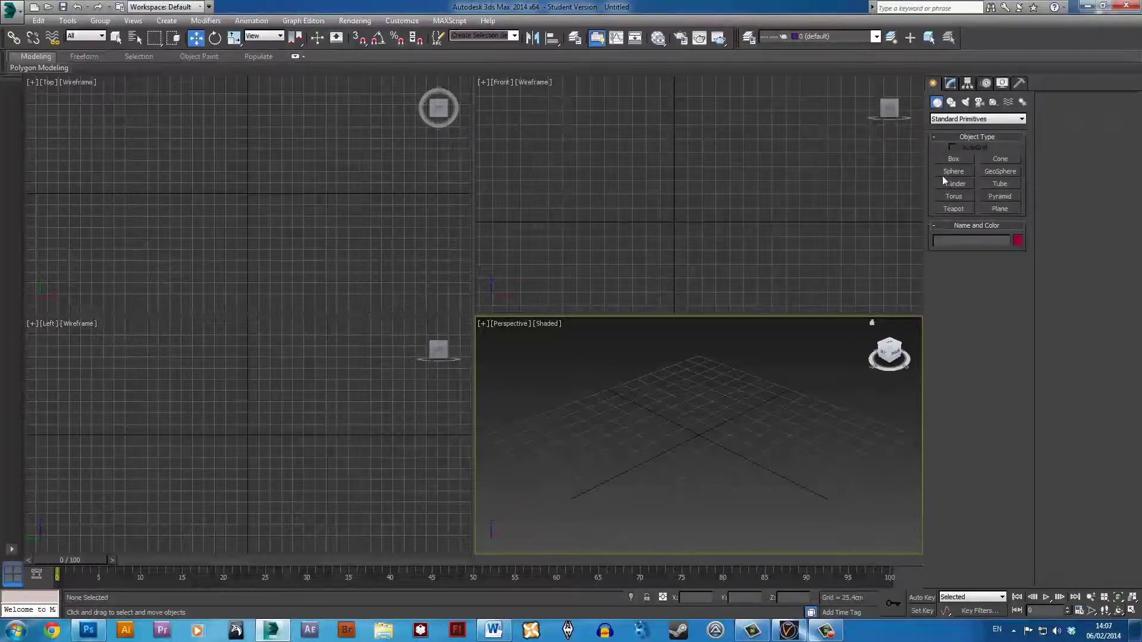
click(999, 209)
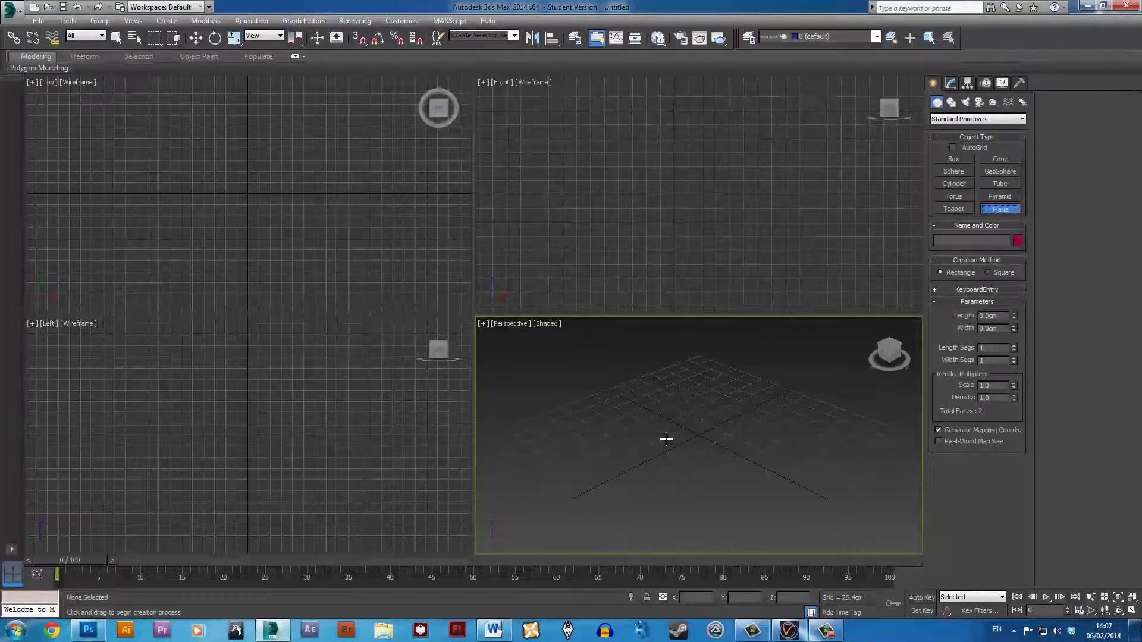
- Maximize the Perspective view, draw a plane and centre it at X 0, Y 0
key(alt+w)
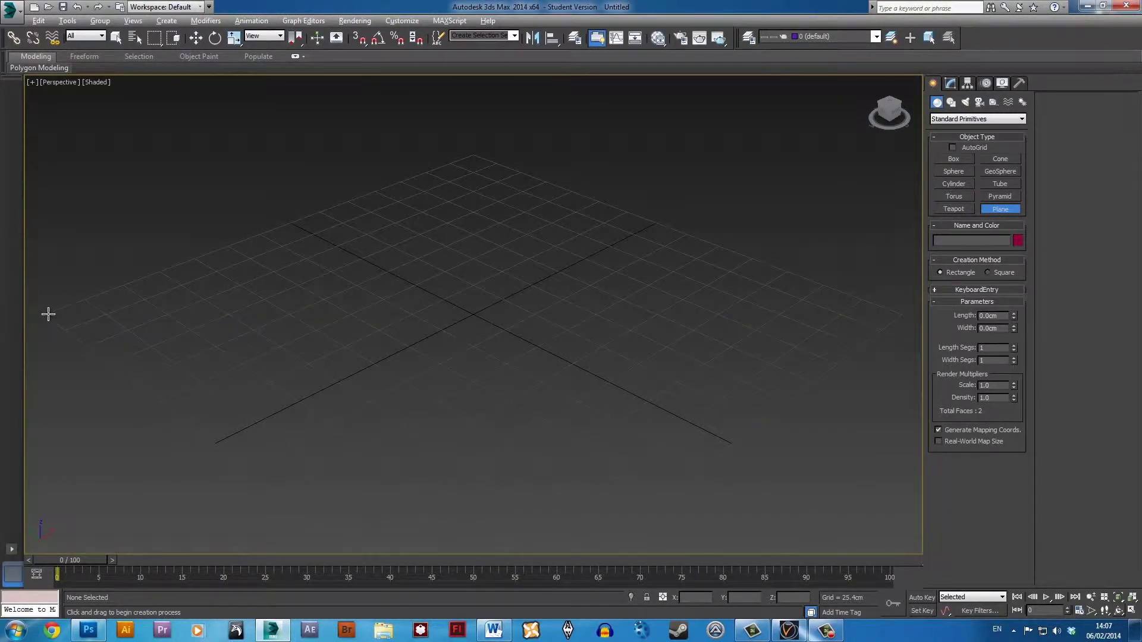
drag(47, 314, 454, 222)
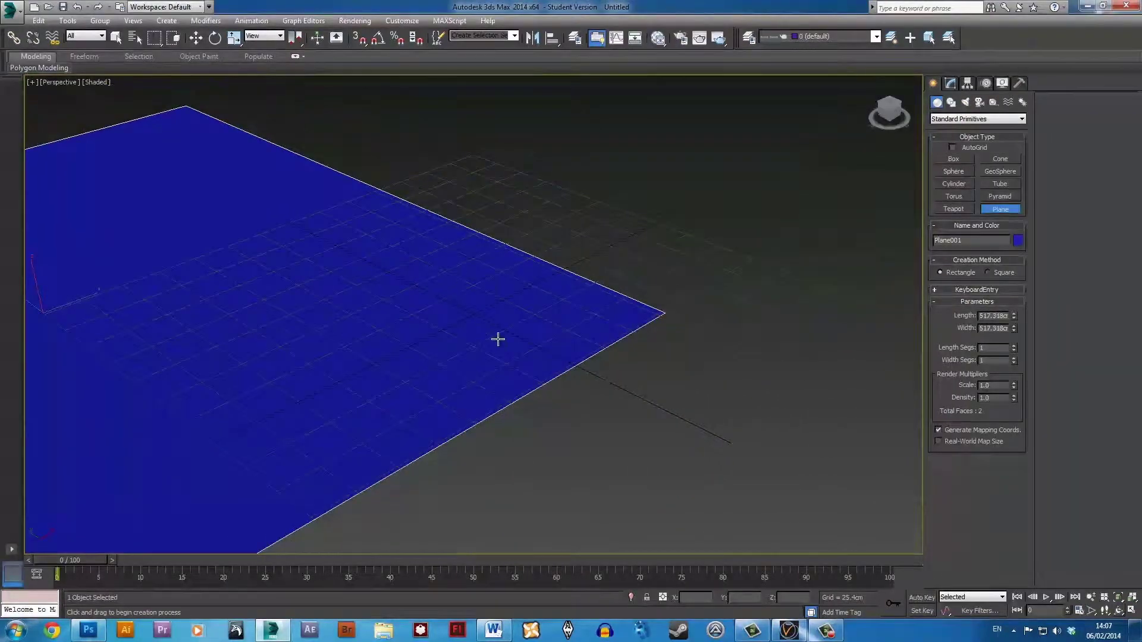
key(w)
right_click(716, 598)
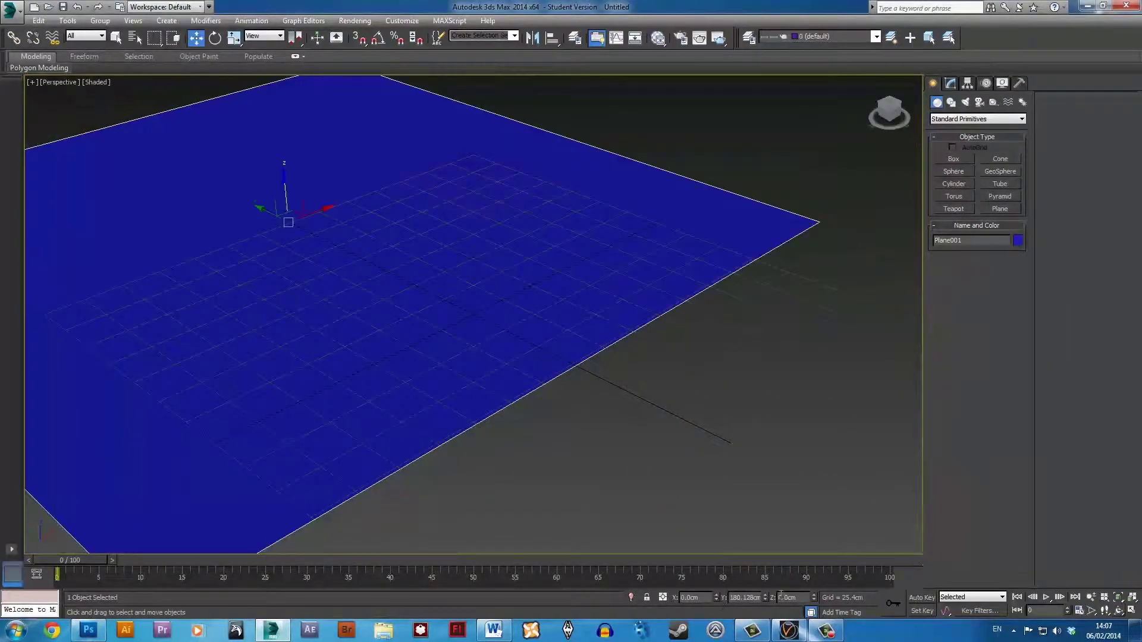
right_click(765, 597)
key(z)
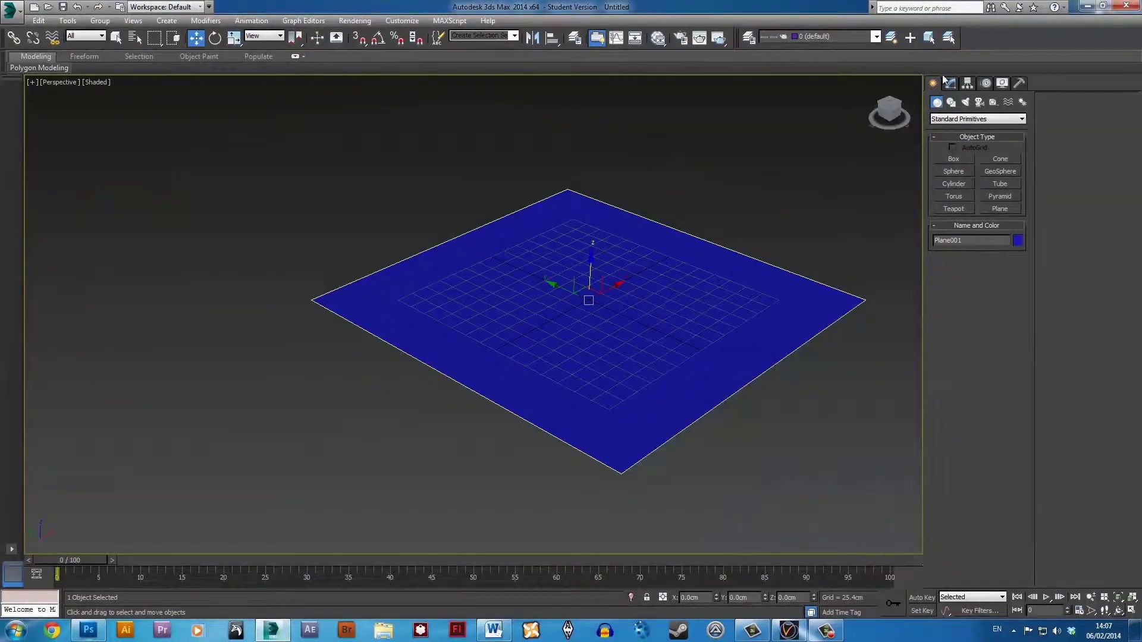
- Hide the grid and set the plane's length and width segments to 10
click(950, 84)
key(g)
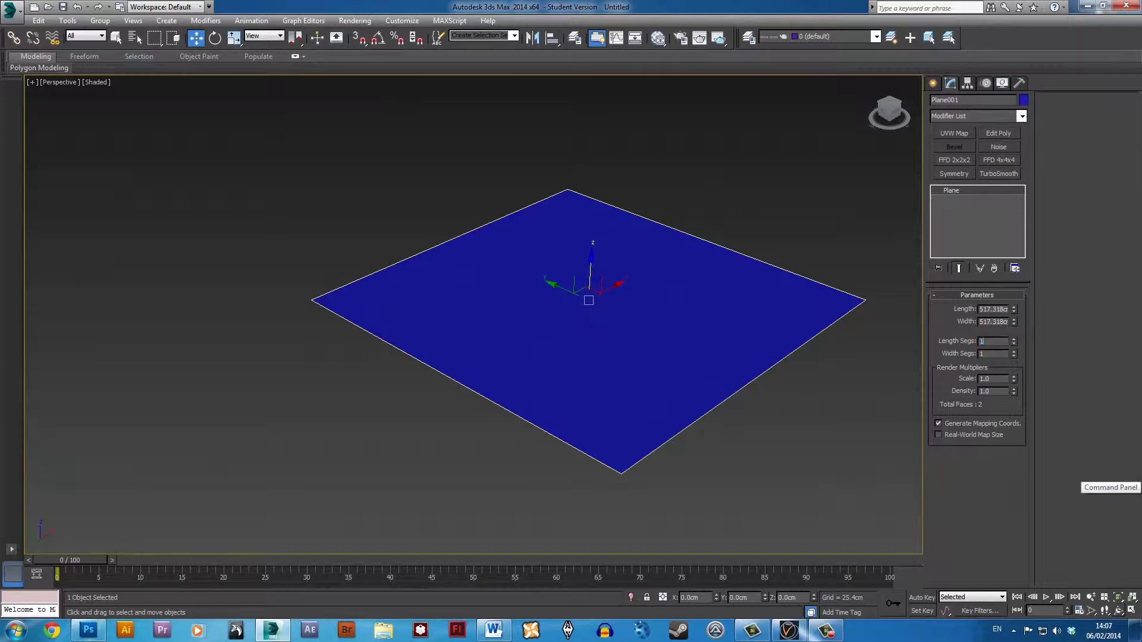
text(10)
key(Tab)
text(10)
key(Return)
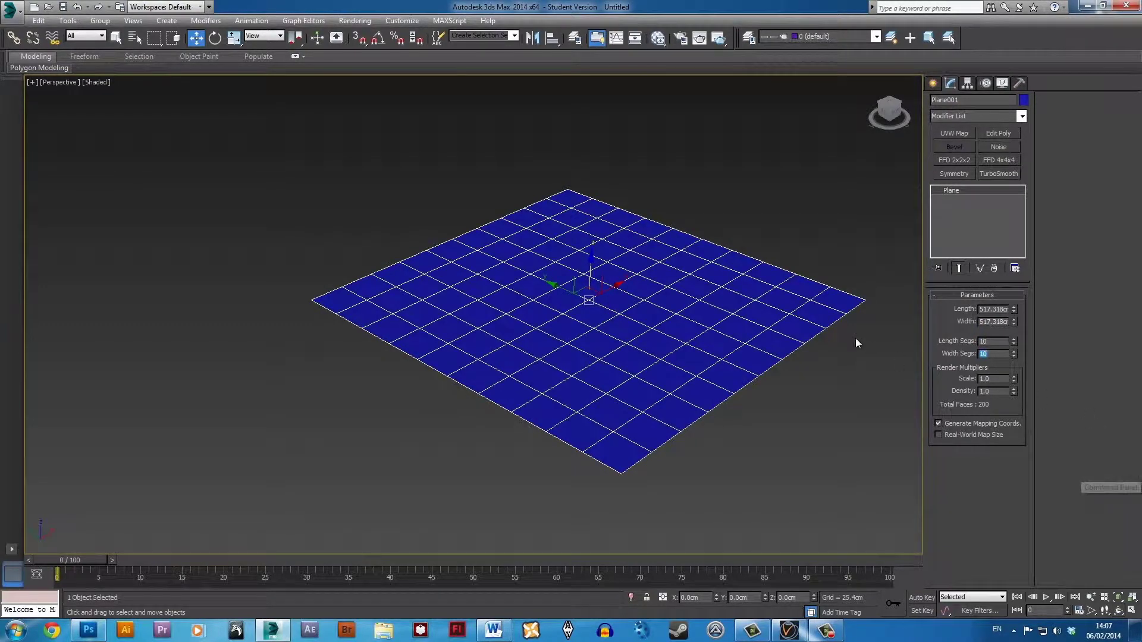
- Add an Edit Poly modifier to the plane
click(767, 231)
middle_drag(633, 340, 581, 357)
scroll(574, 357, up, 5)
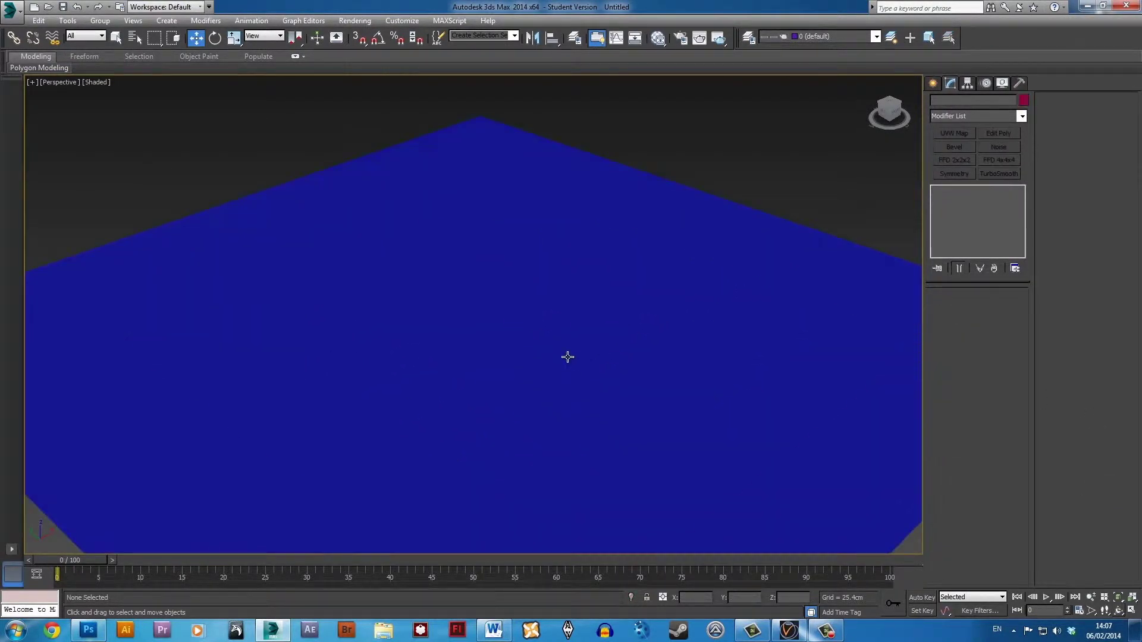
scroll(566, 354, down, 5)
click(563, 344)
click(999, 135)
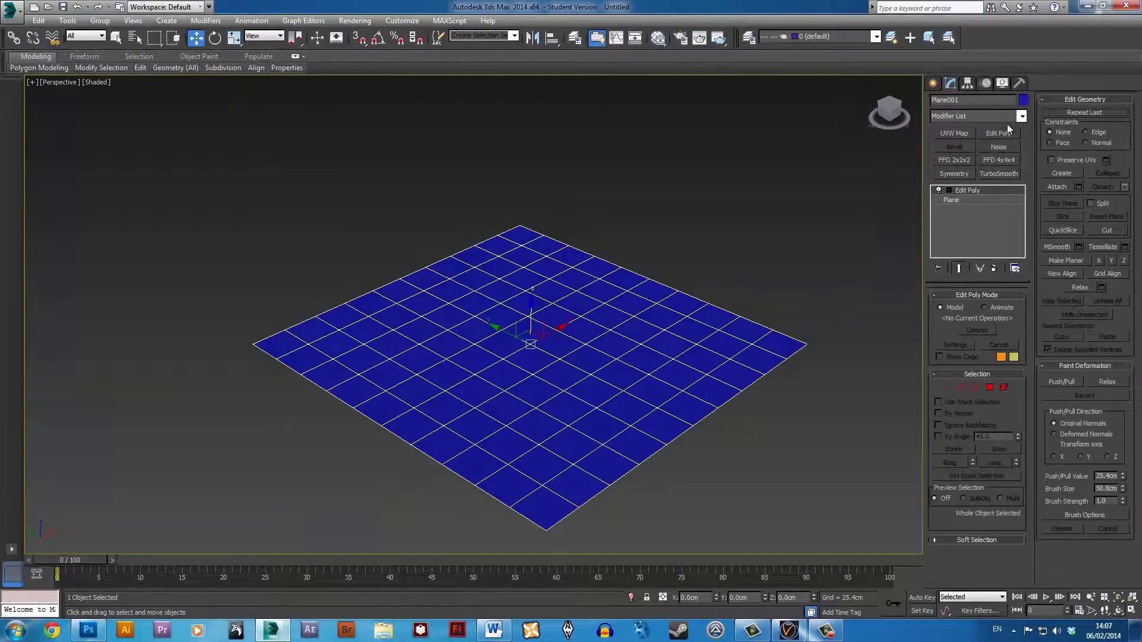
- Switch Edit Poly to Vertex sub-object level and view the plane from above
click(1022, 118)
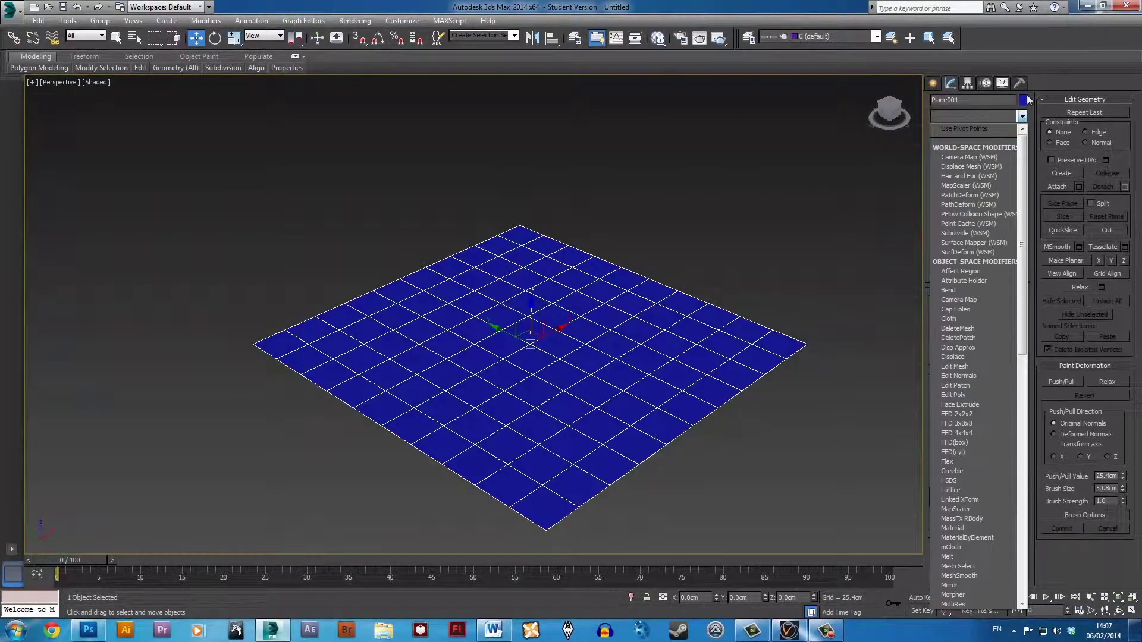
click(970, 199)
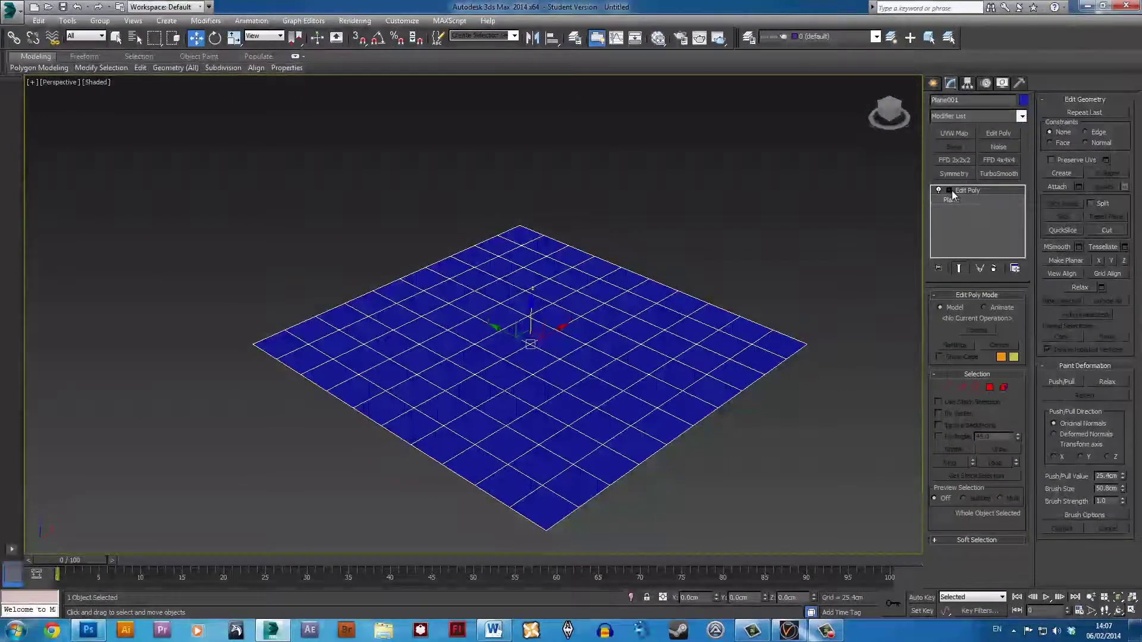
click(950, 190)
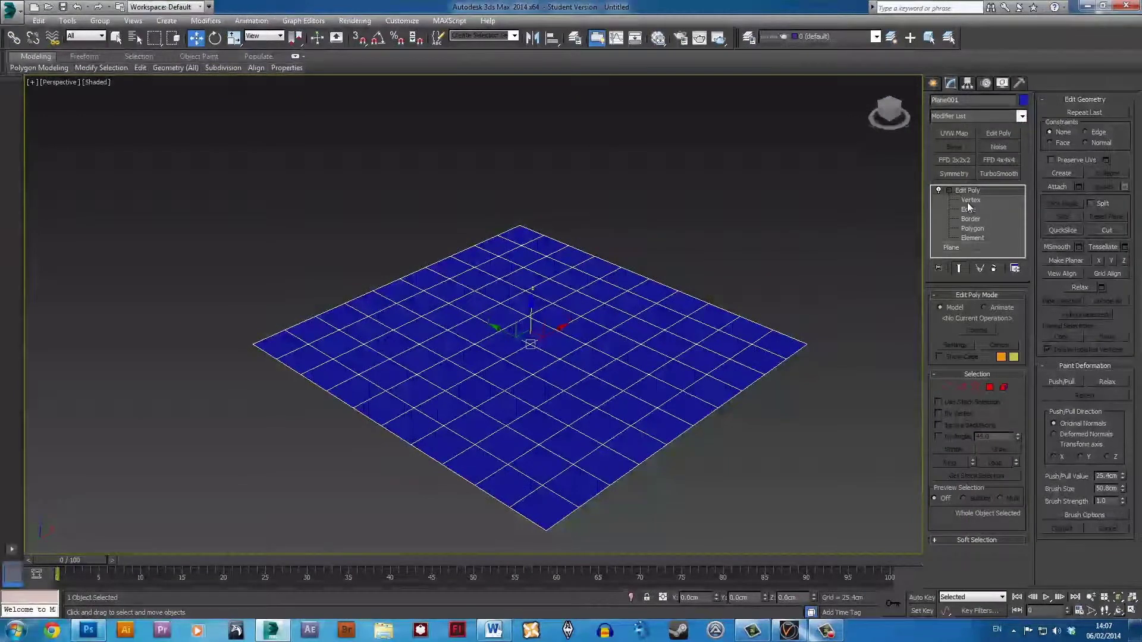
click(969, 200)
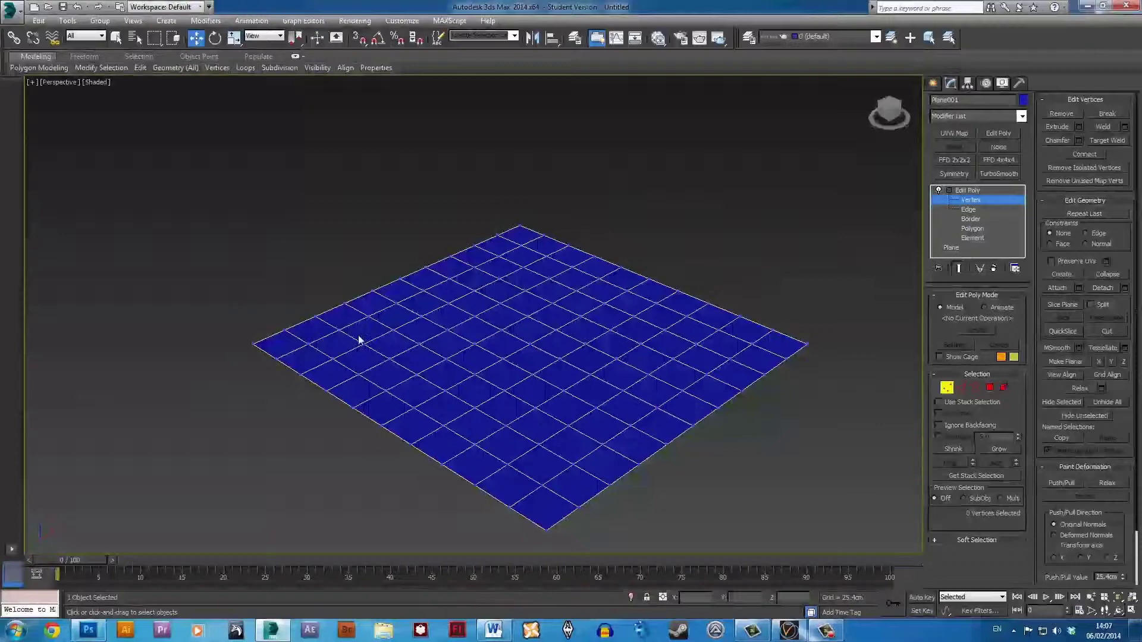
alt+middle_drag(414, 345, 430, 369)
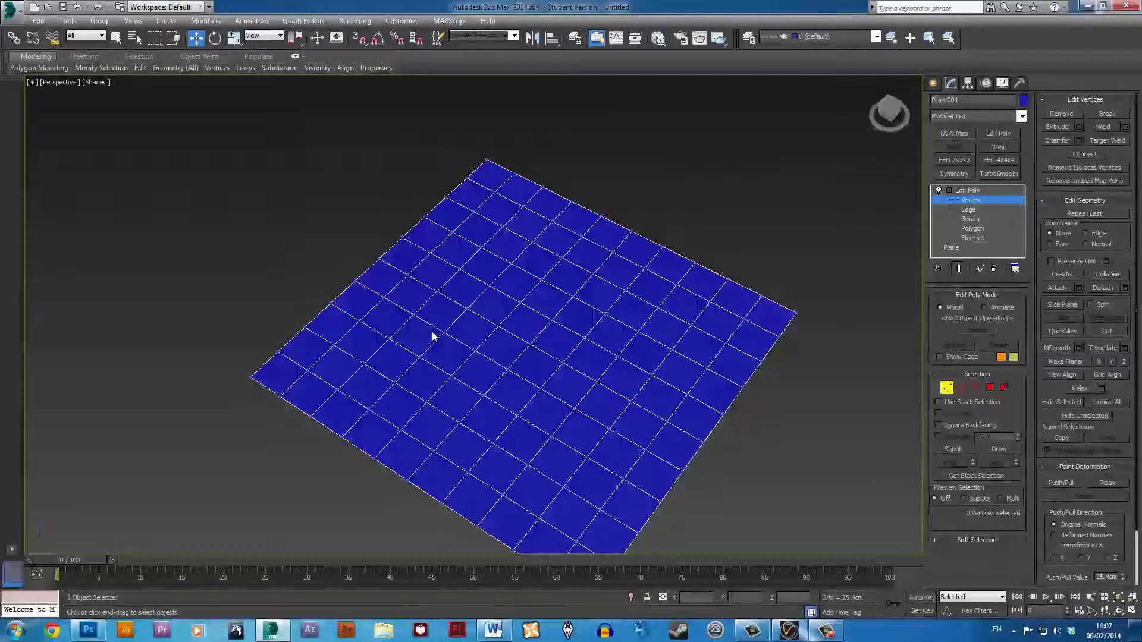
- Select six scattered interior vertices of the plane's grid
click(368, 364)
ctrl+click(463, 314)
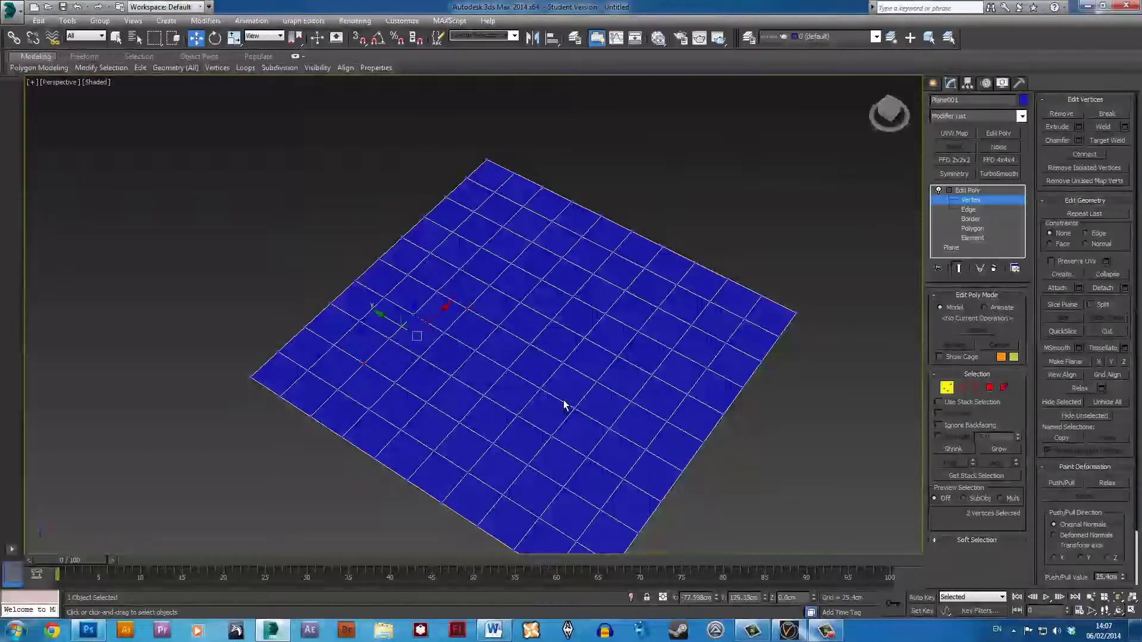
ctrl+click(563, 361)
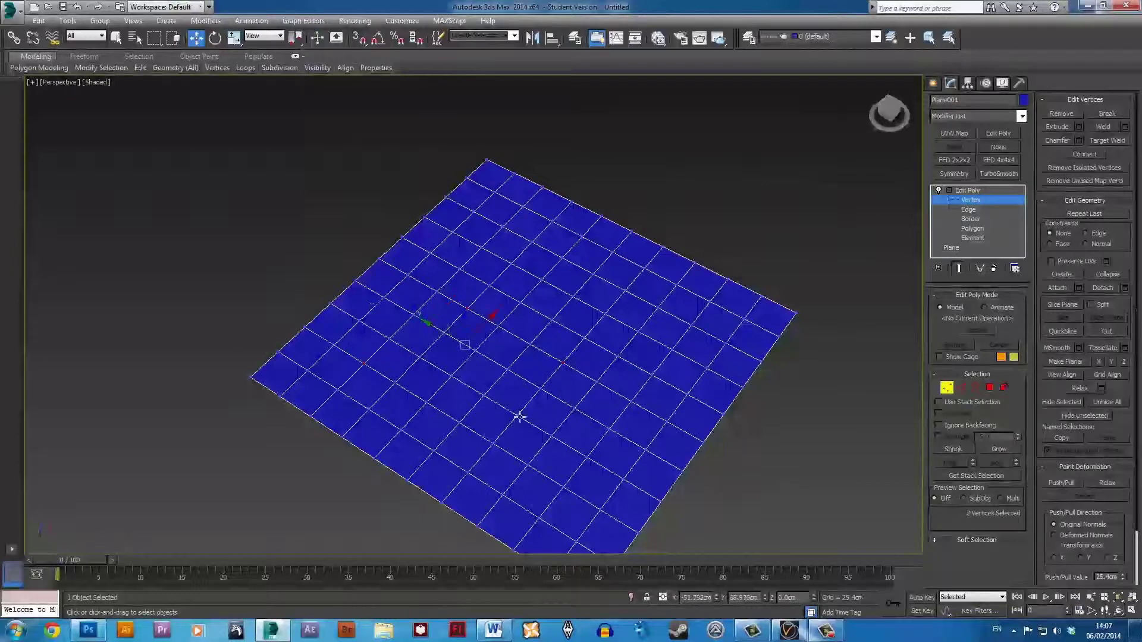
ctrl+click(497, 443)
ctrl+click(610, 427)
ctrl+click(638, 331)
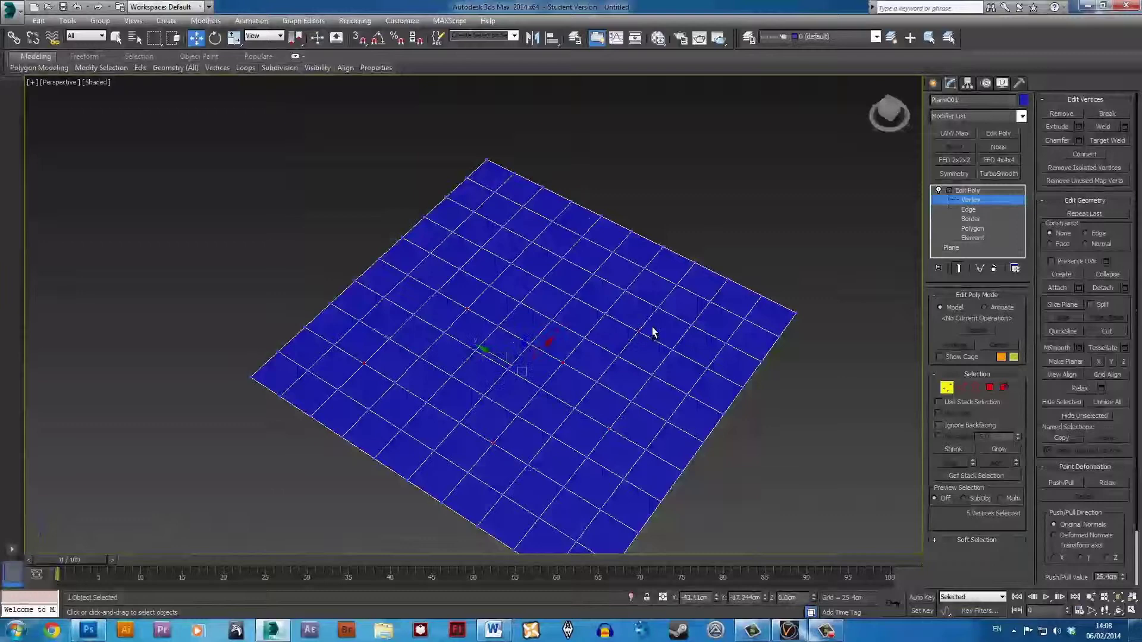
- Add a seventh vertex and chamfer all seven into small diamonds
ctrl+click(564, 257)
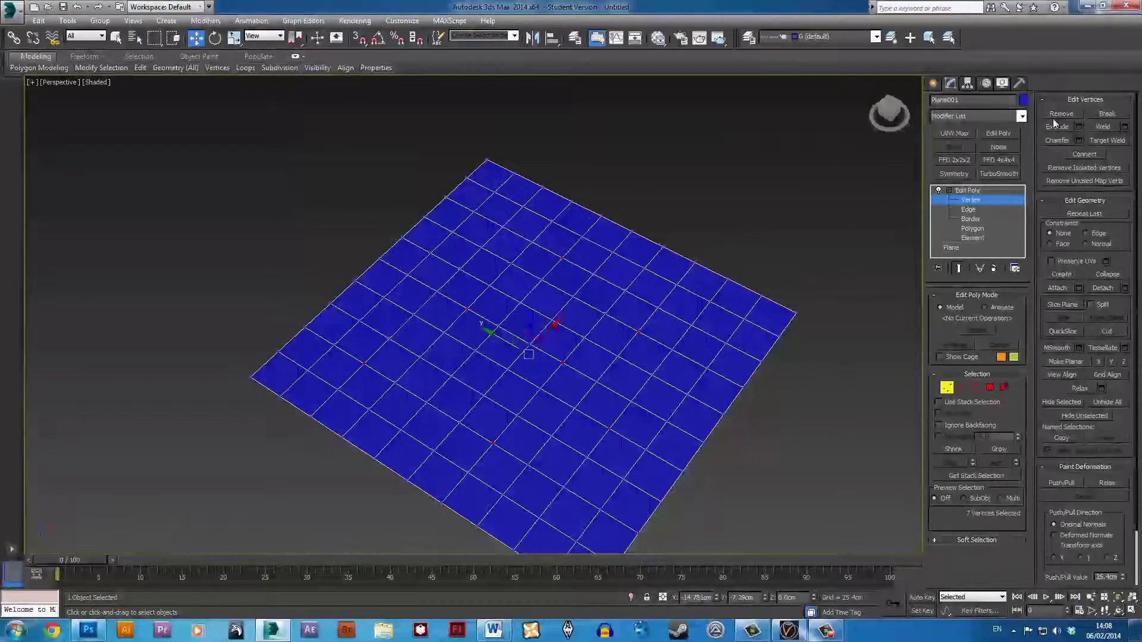
click(1078, 141)
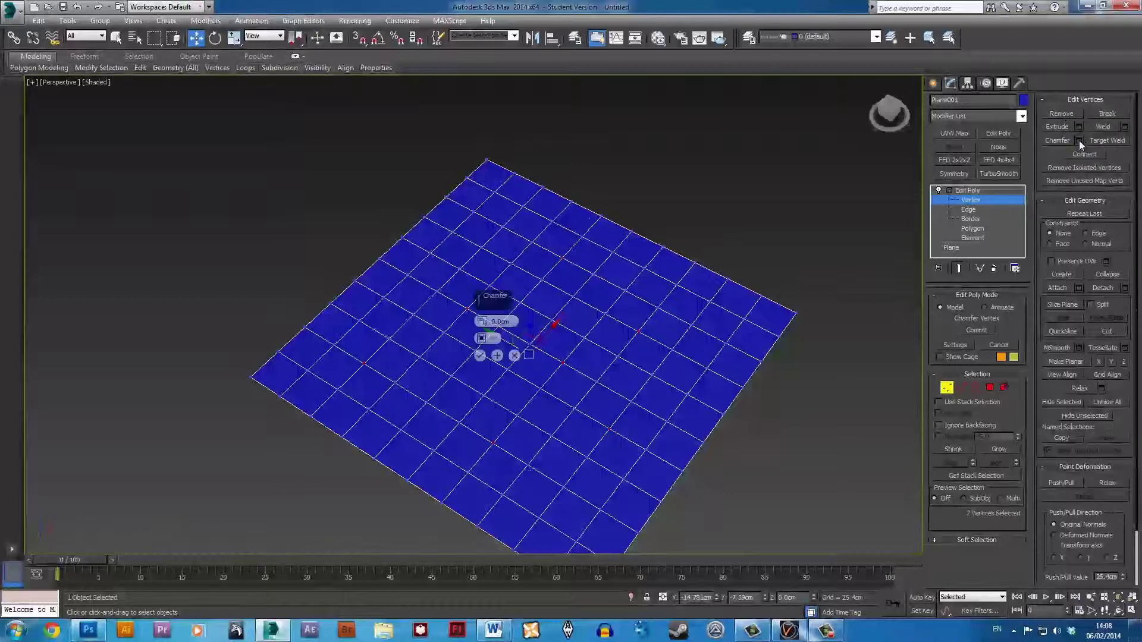
drag(484, 323, 489, 256)
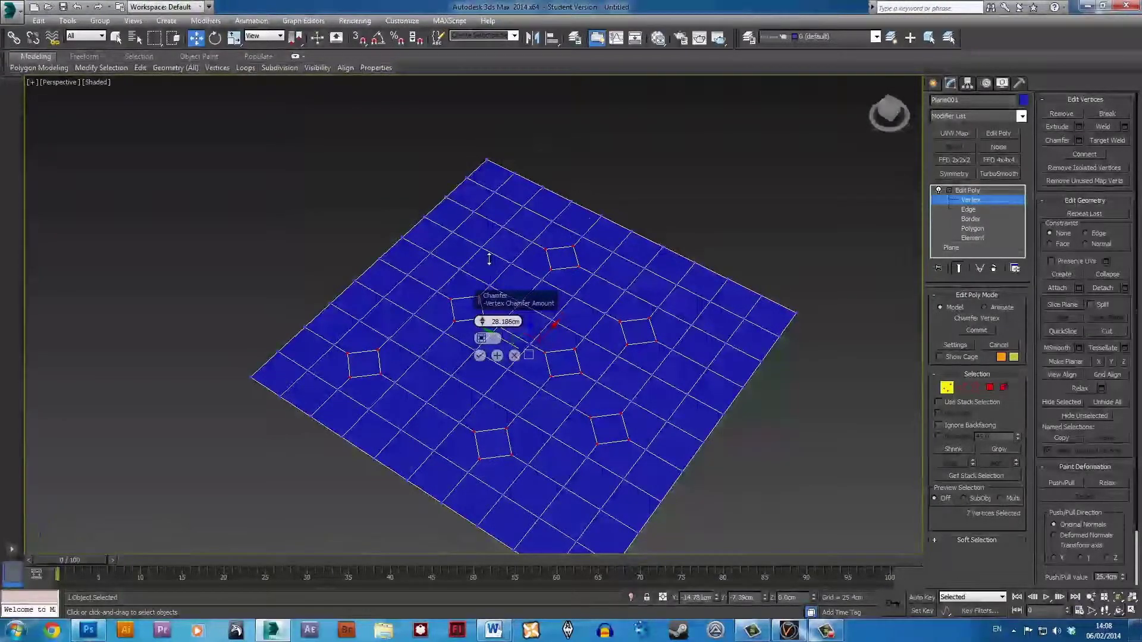
click(480, 356)
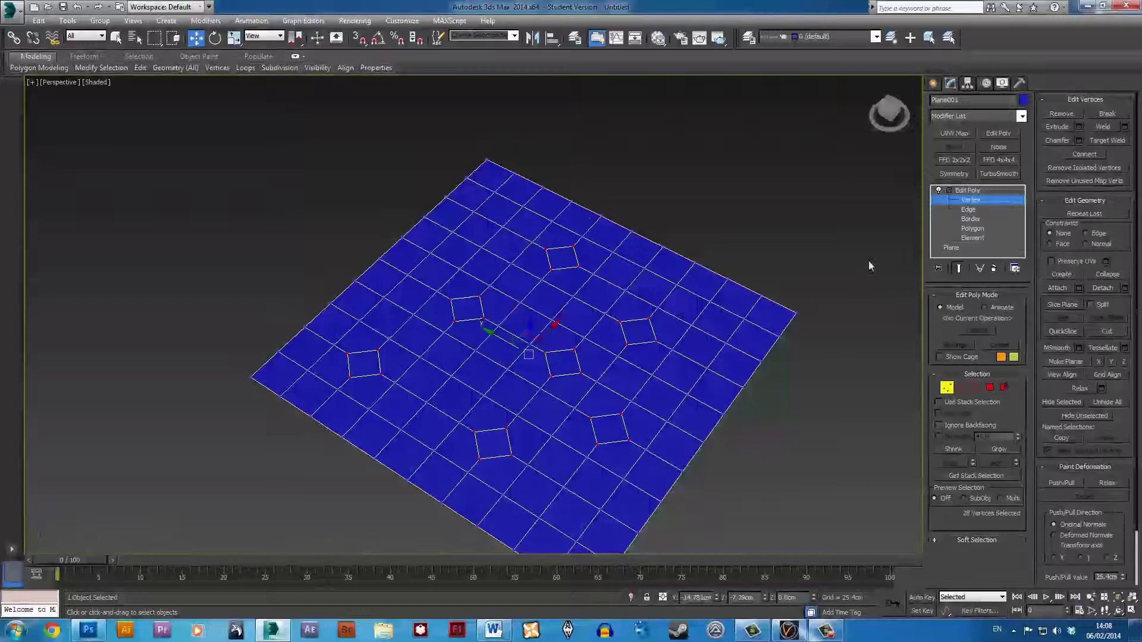
- At Polygon level, delete all seven diamond polygons to leave holes
click(969, 228)
click(363, 361)
key(Delete)
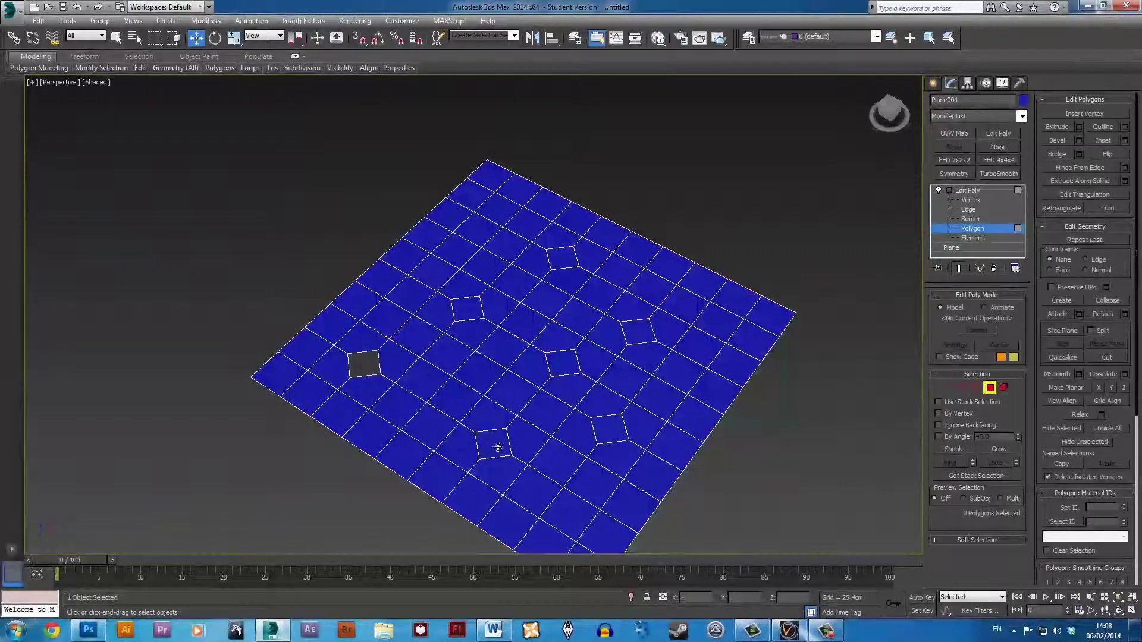
click(493, 443)
key(Delete)
click(609, 428)
key(Delete)
click(569, 376)
key(Delete)
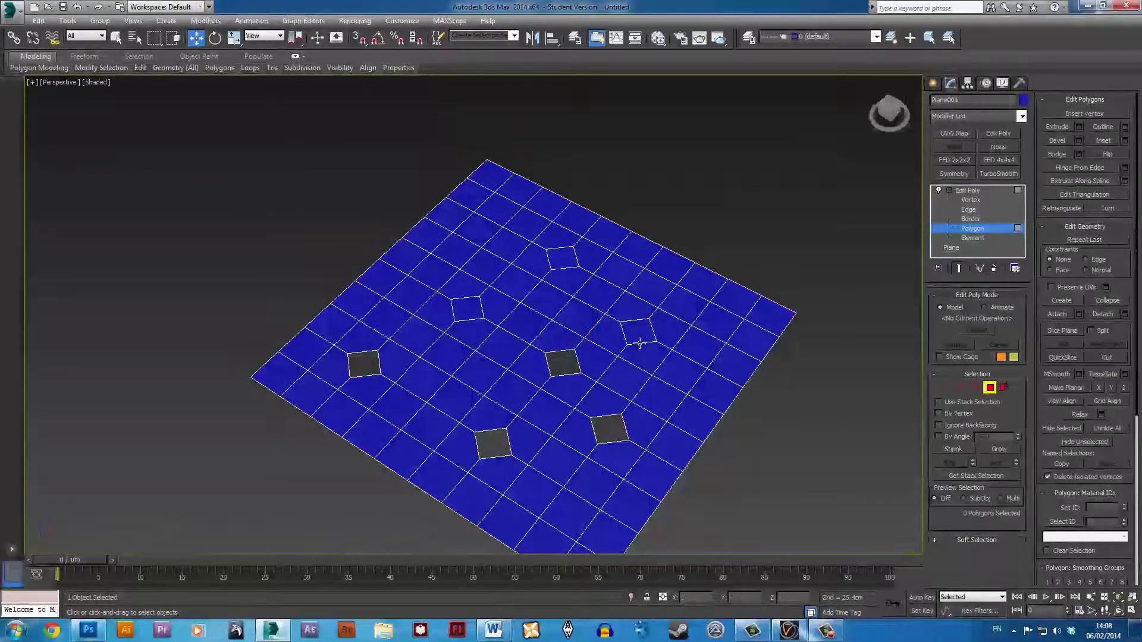
click(638, 333)
key(Delete)
click(560, 262)
key(Delete)
click(468, 308)
key(Delete)
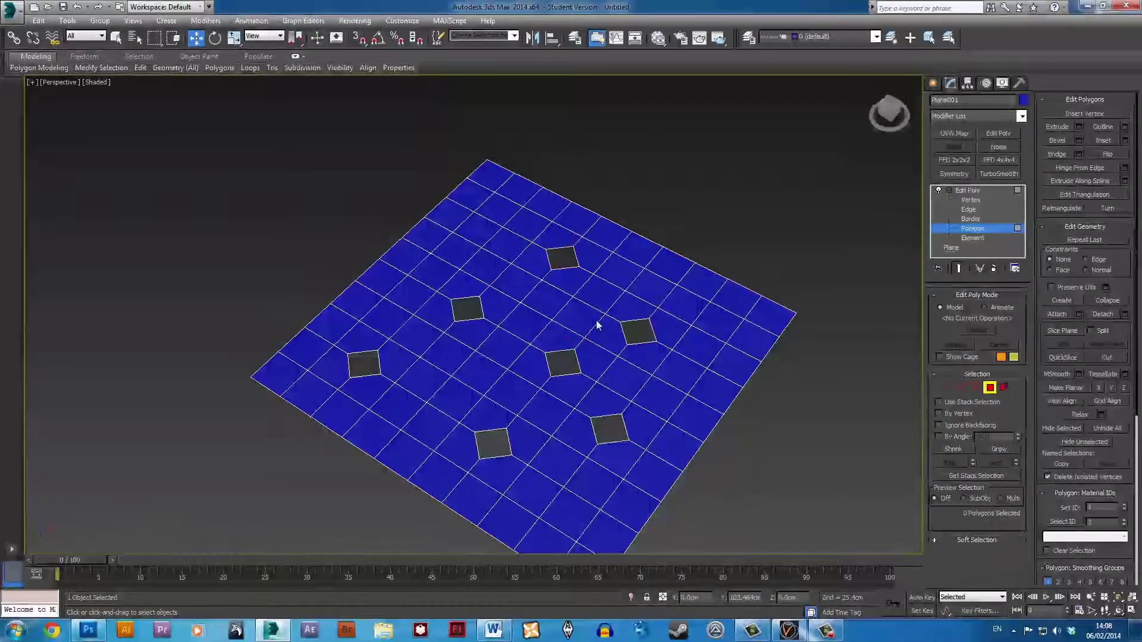
- Add TurboSmooth with raised iterations to round the holes, and show edged faces
click(970, 230)
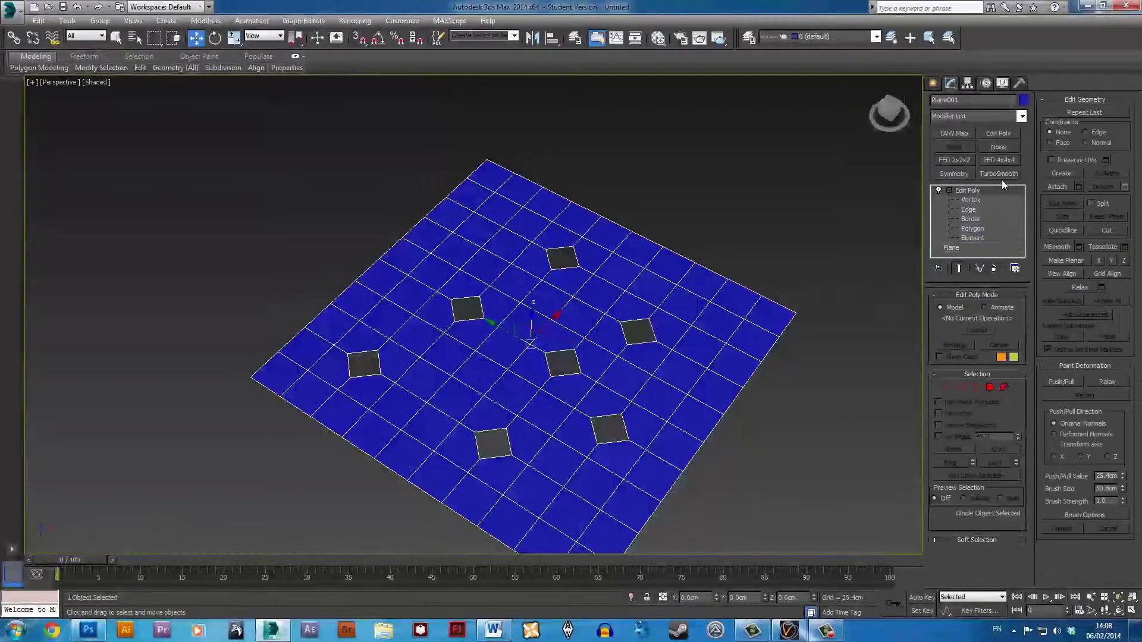
click(1000, 173)
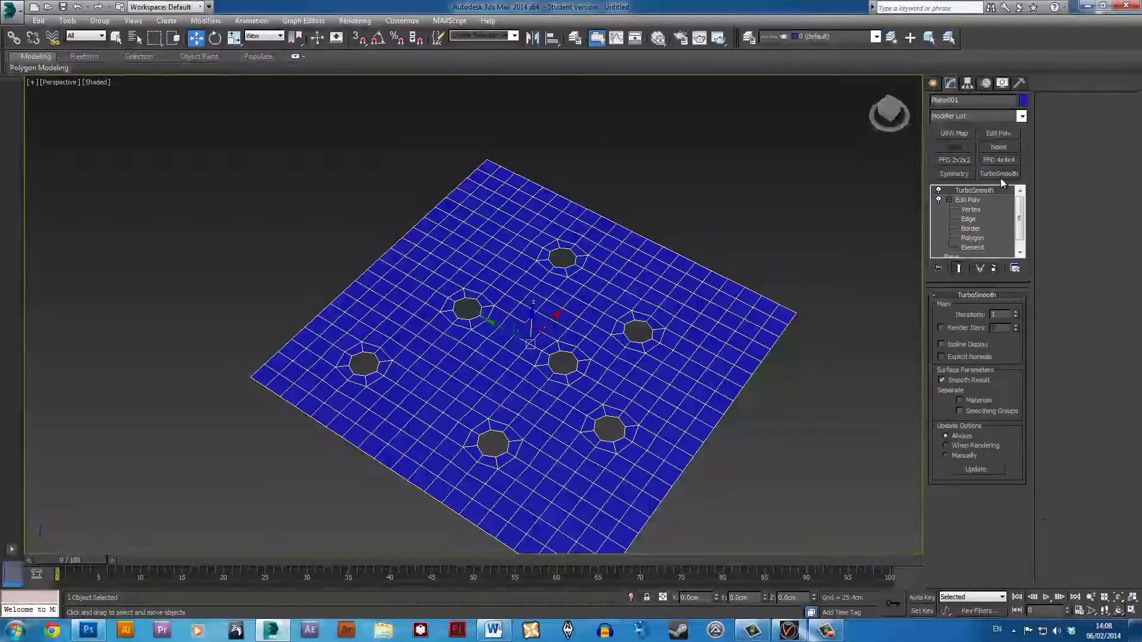
click(1016, 312)
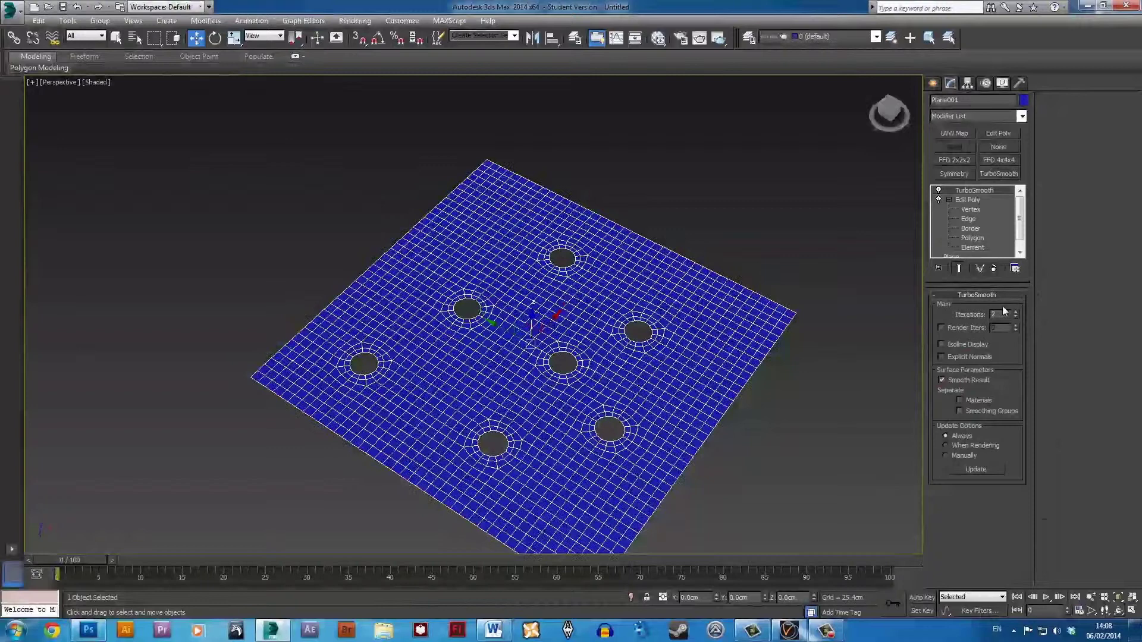
click(827, 221)
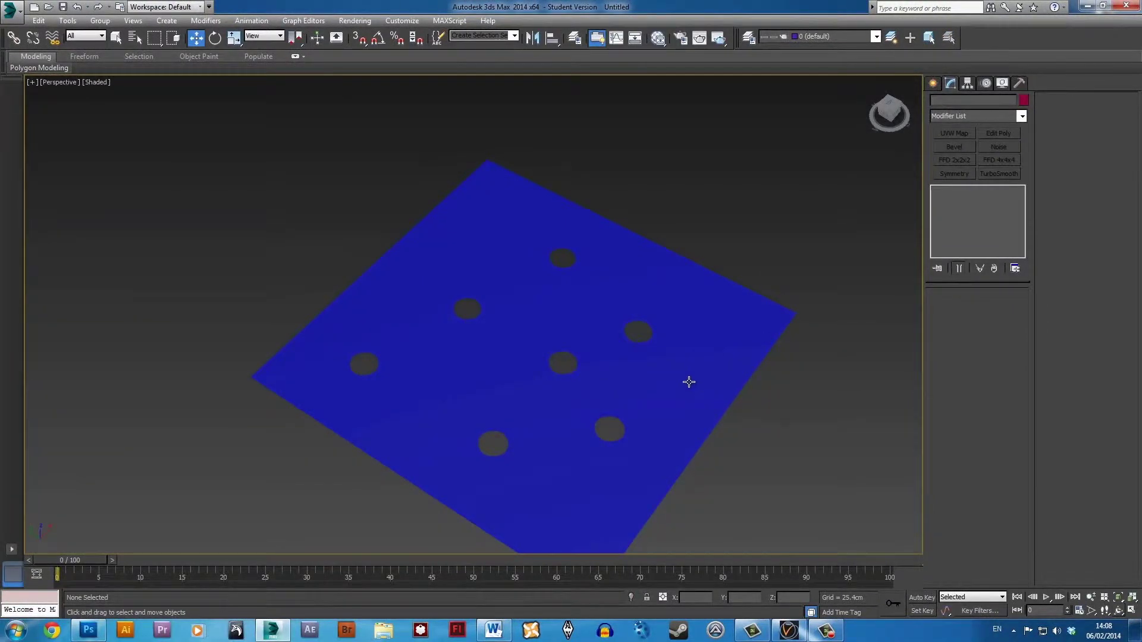
alt+middle_drag(689, 380, 622, 351)
scroll(580, 354, up, 5)
middle_drag(538, 356, 570, 439)
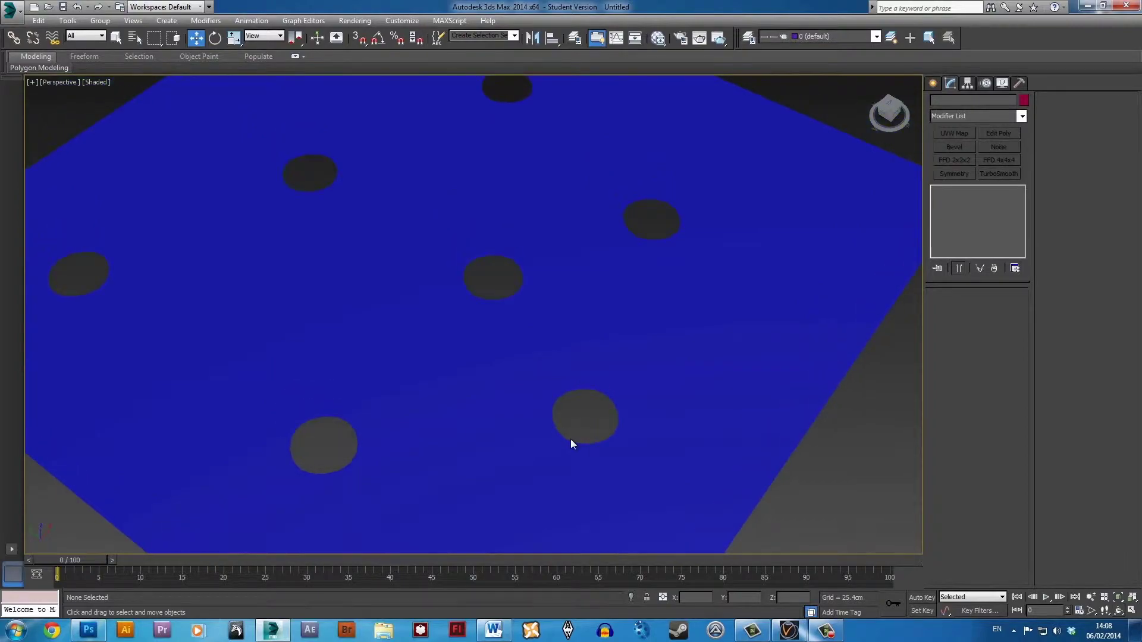
key(F4)
scroll(565, 406, down, 6)
- Change the plane's object colour to green
click(537, 415)
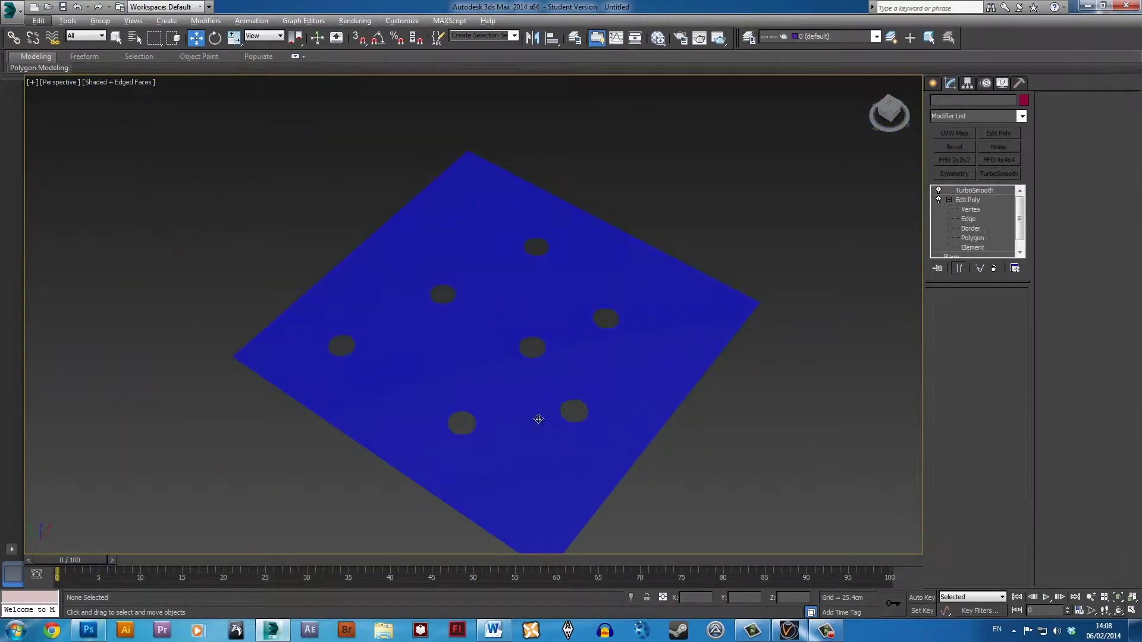
alt+middle_drag(538, 416, 553, 425)
scroll(553, 424, up, 3)
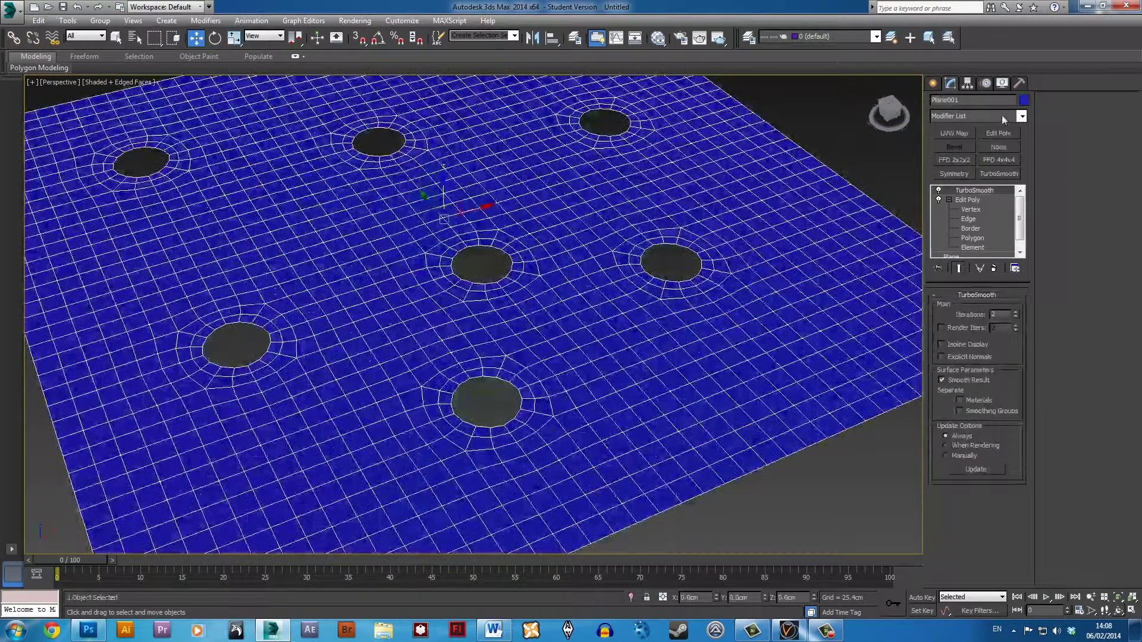
click(1023, 100)
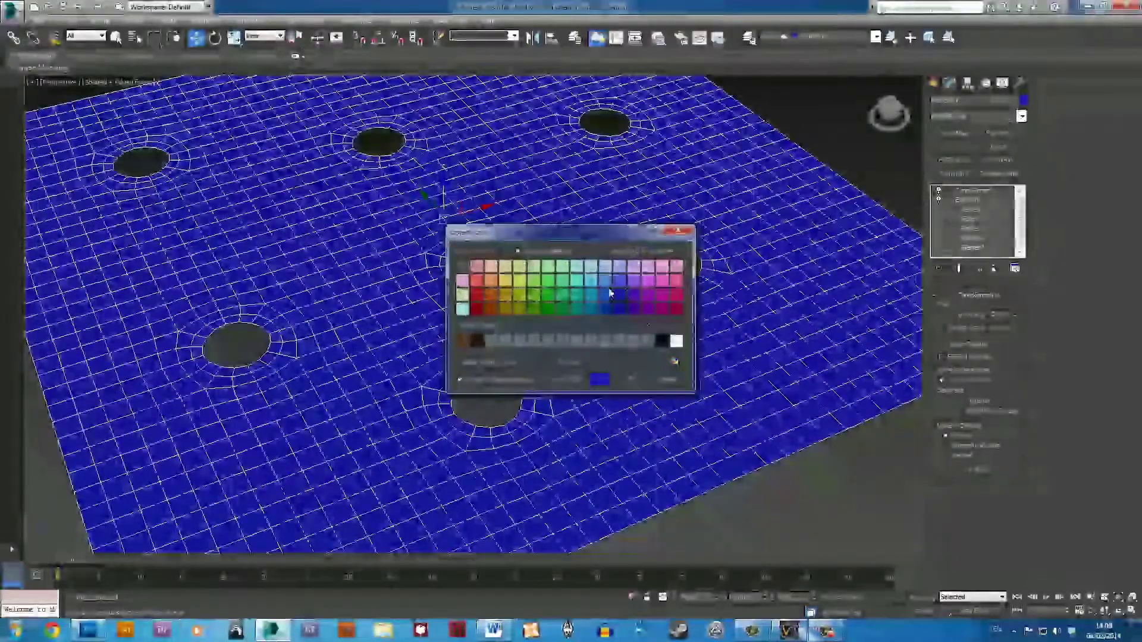
click(635, 381)
click(815, 129)
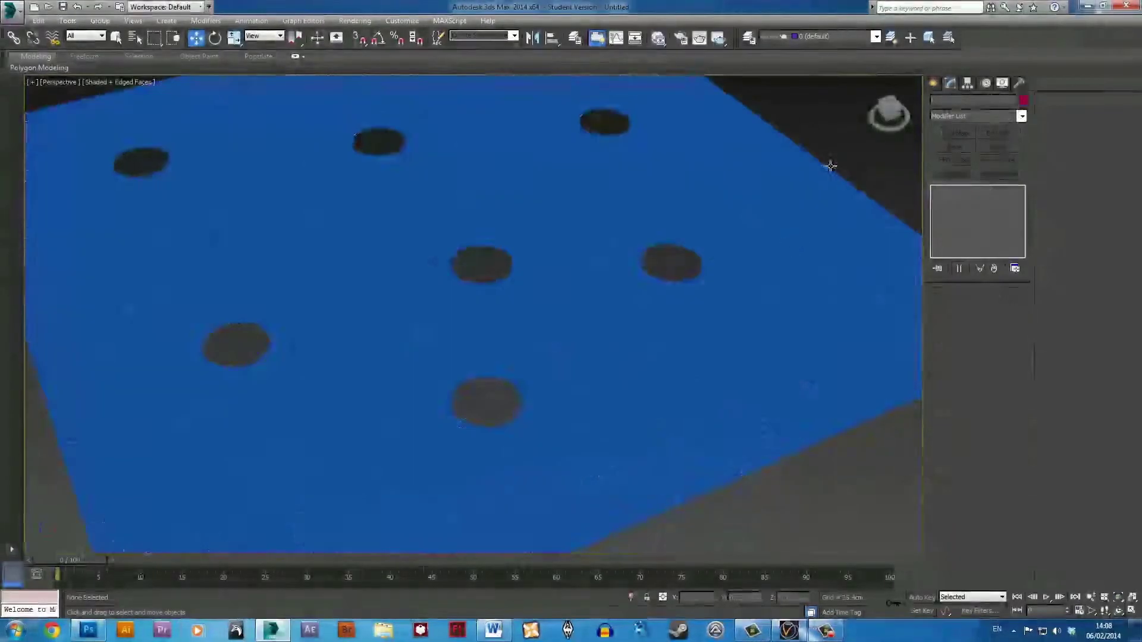
scroll(726, 293, down, 3)
middle_drag(678, 302, 683, 330)
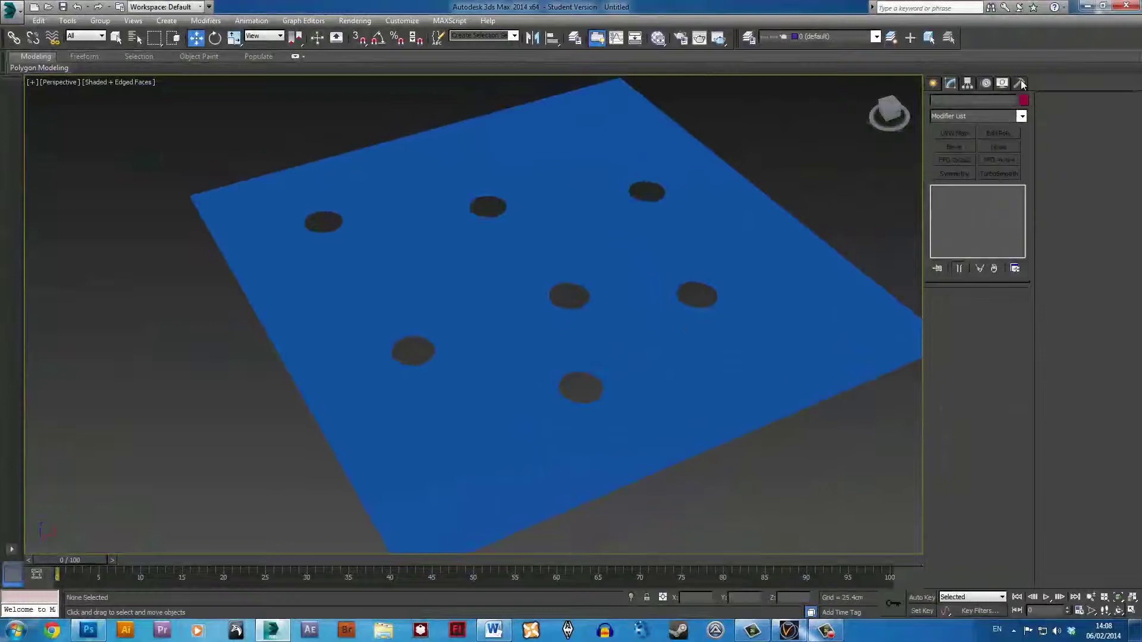
click(682, 331)
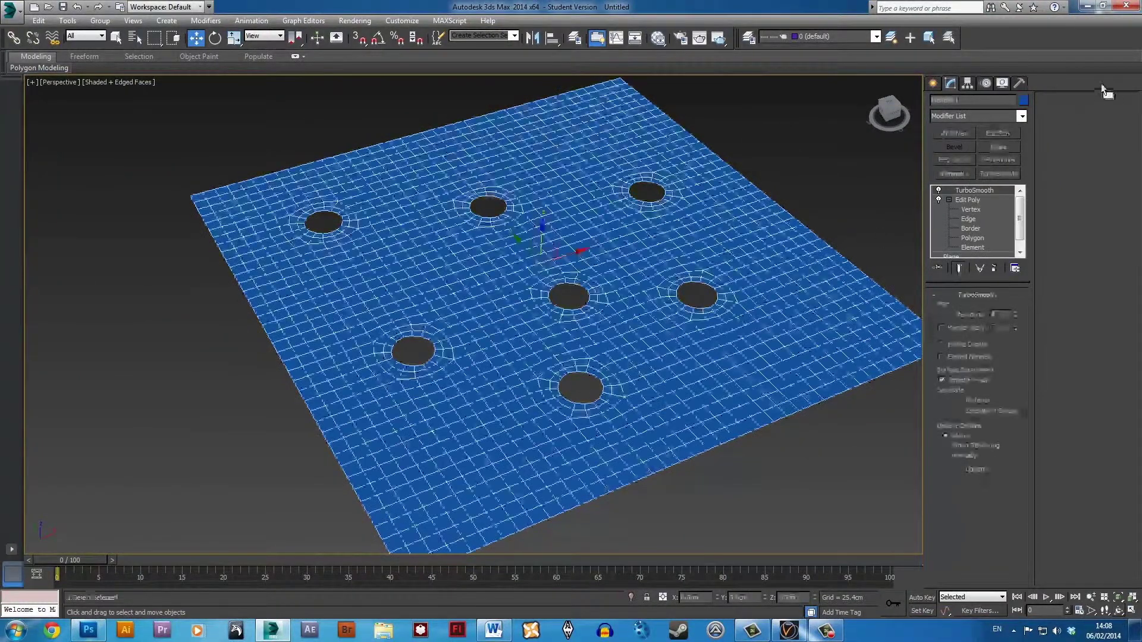
click(1023, 101)
click(547, 309)
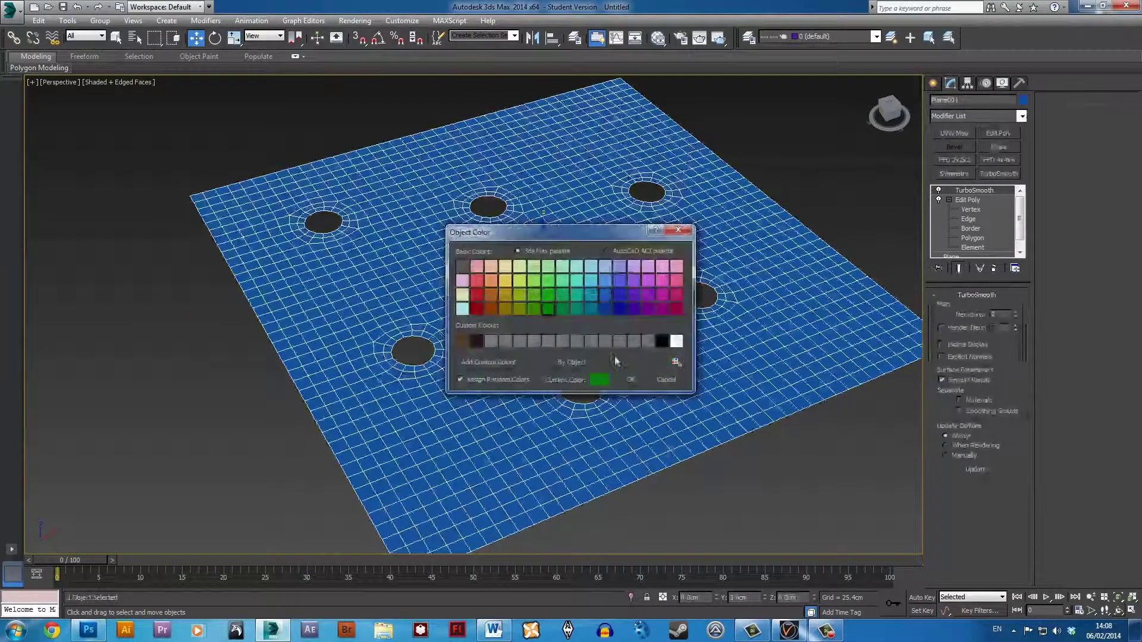
click(630, 381)
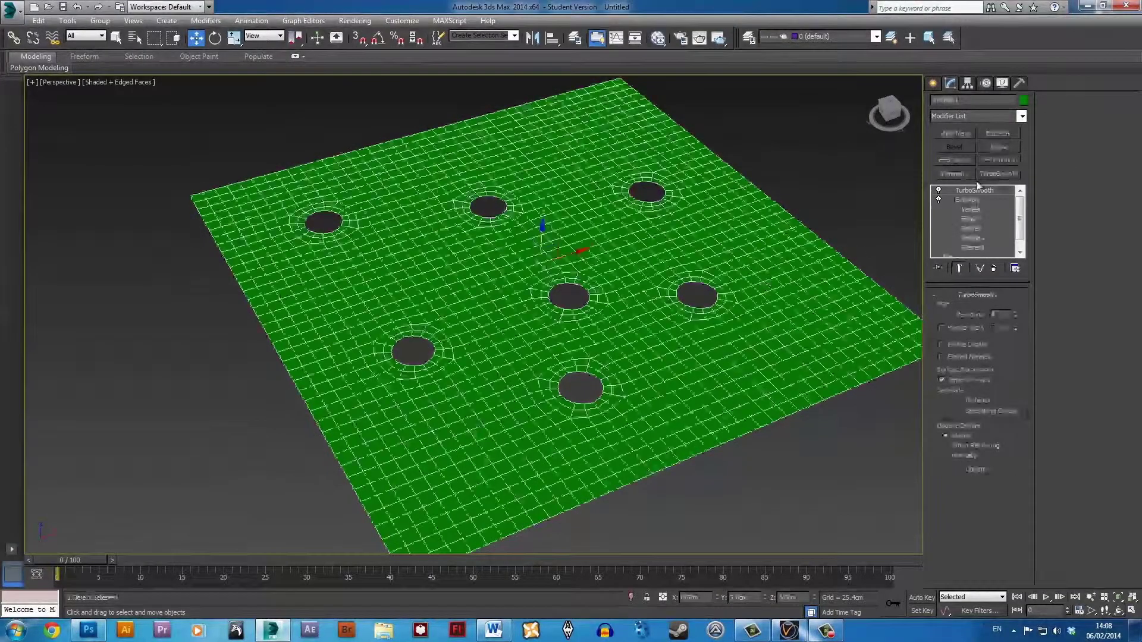
- Add a Shell modifier giving the plane 12.09 cm thickness, with edged faces hidden
click(994, 117)
key(s)
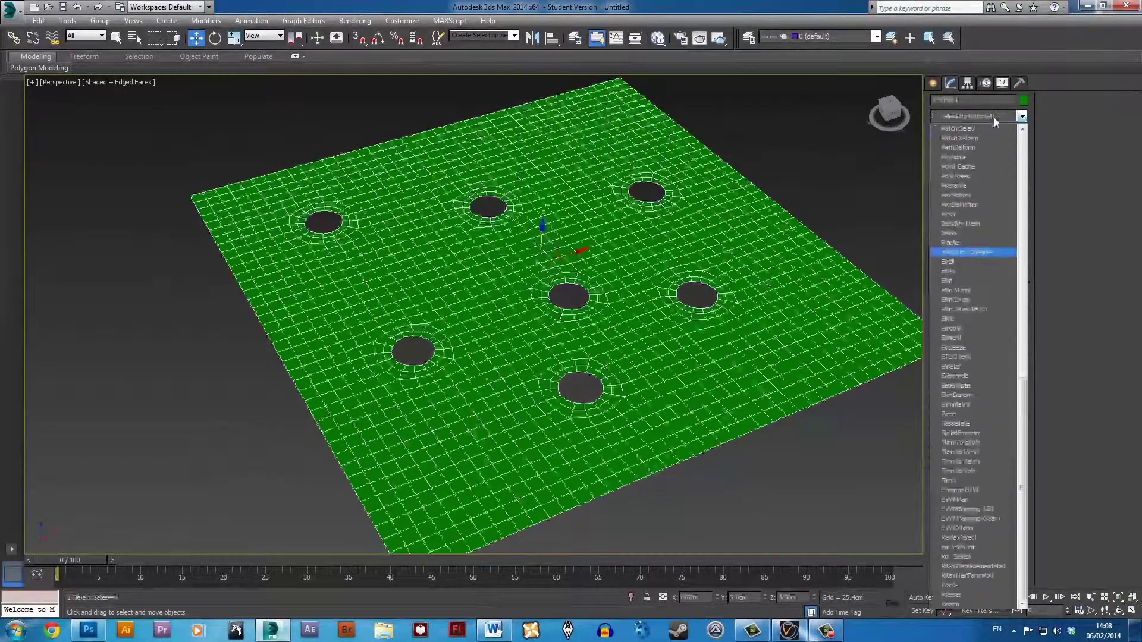
click(985, 264)
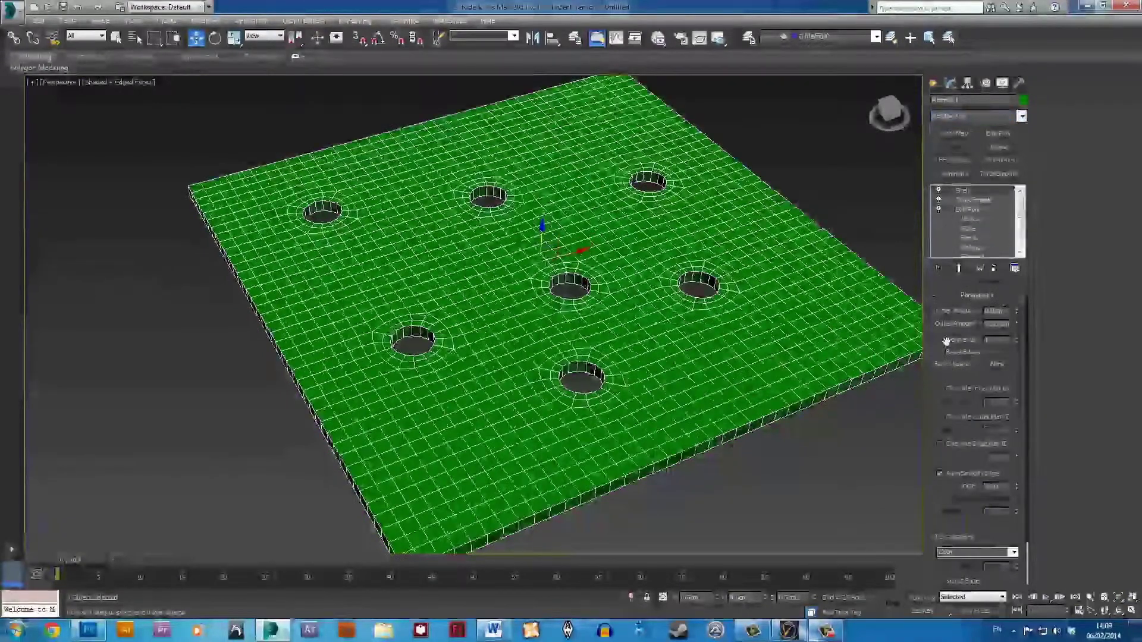
click(859, 204)
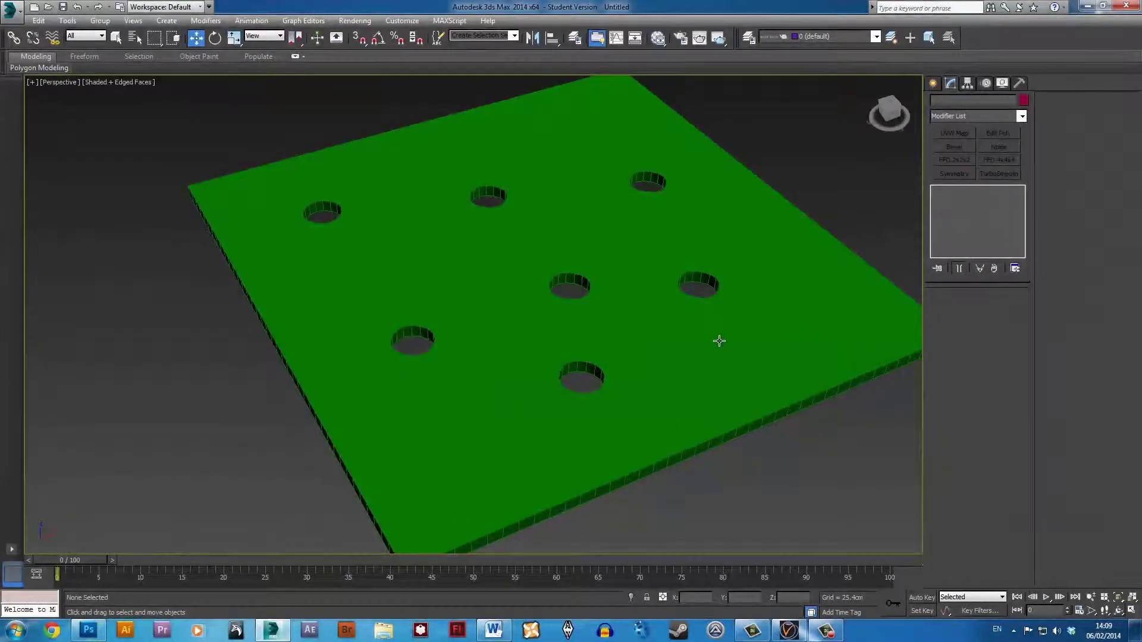
key(F4)
alt+middle_drag(718, 355, 599, 316)
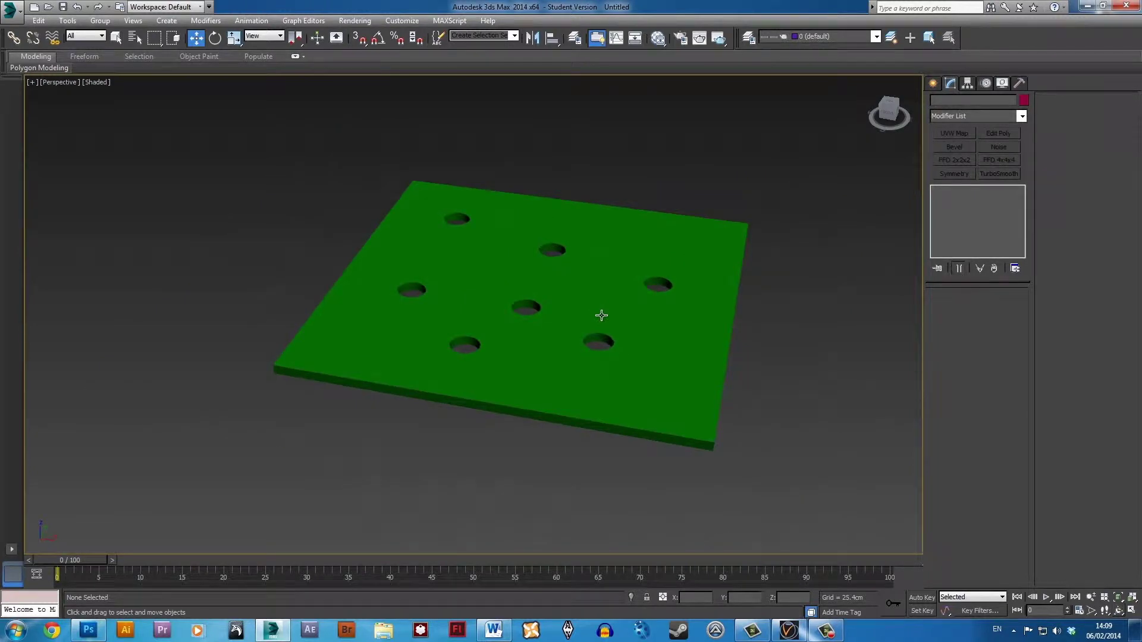
click(605, 306)
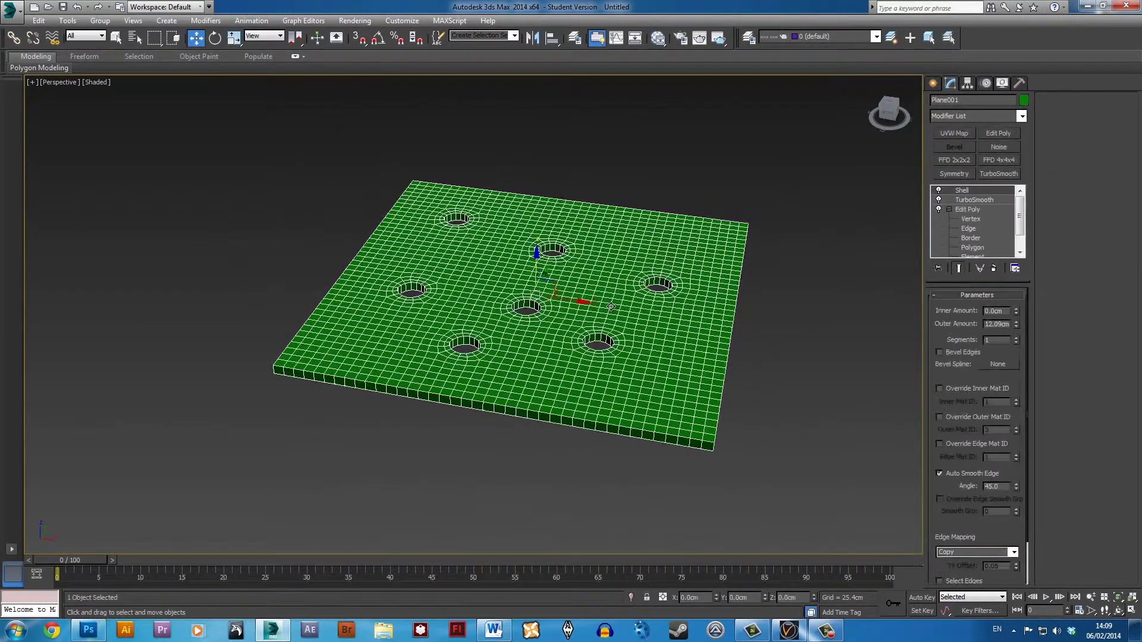
- Delete the holed slab and draw a new 488.312 cm plane
key(Delete)
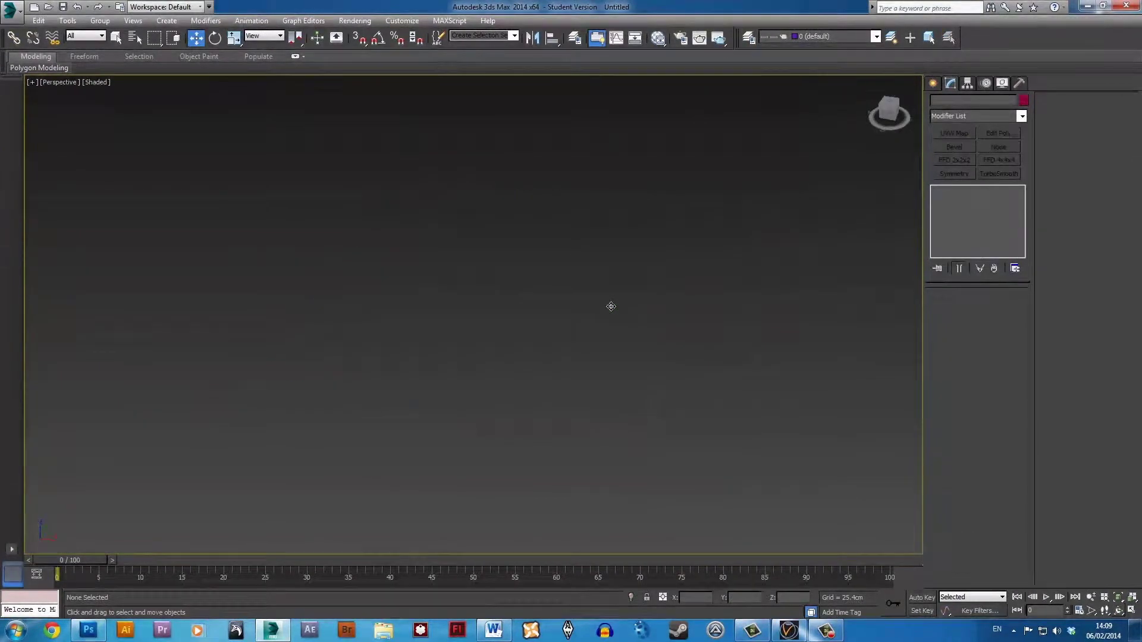
key(ctrl+z)
click(935, 84)
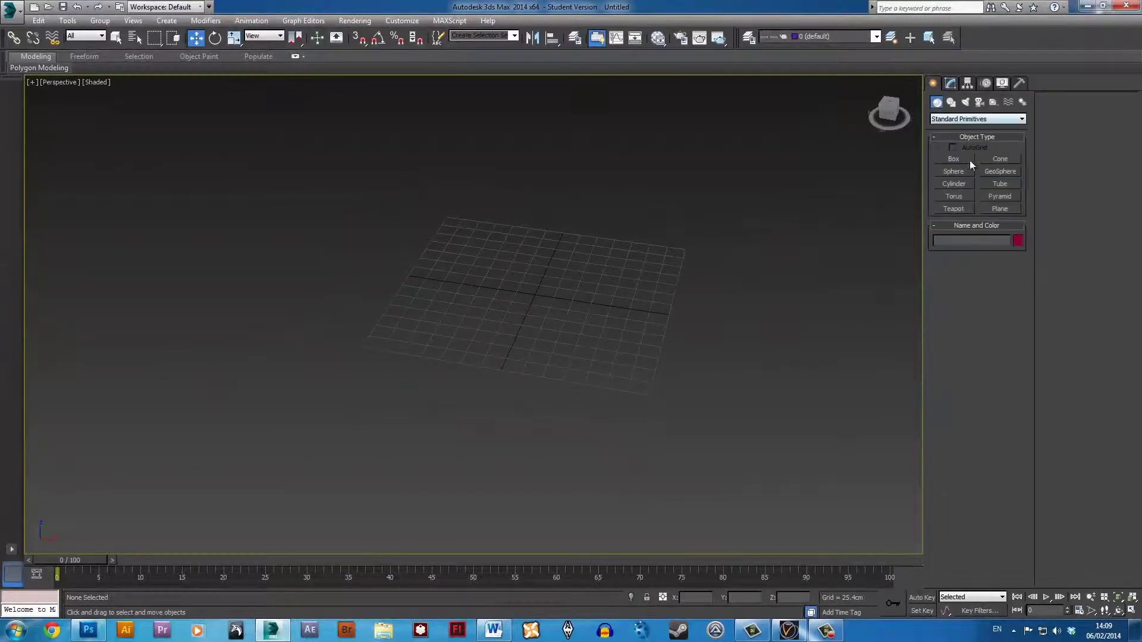
click(989, 208)
drag(454, 224, 628, 374)
key(w)
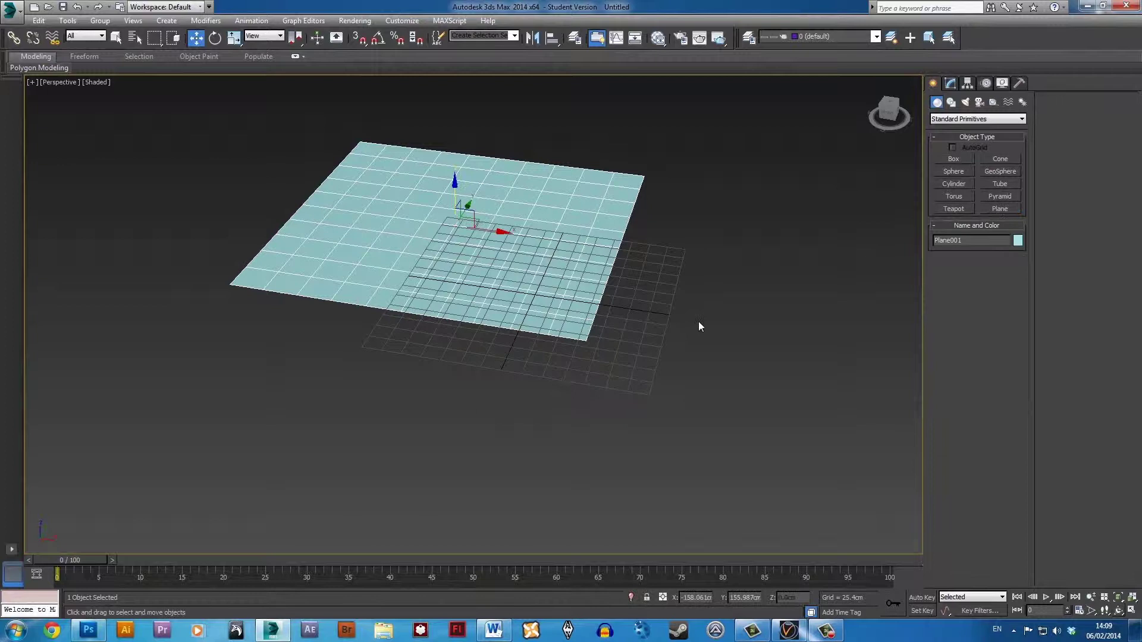
- Set the new plane's length and width segments to 1 and centre it at X/Y 0
click(951, 83)
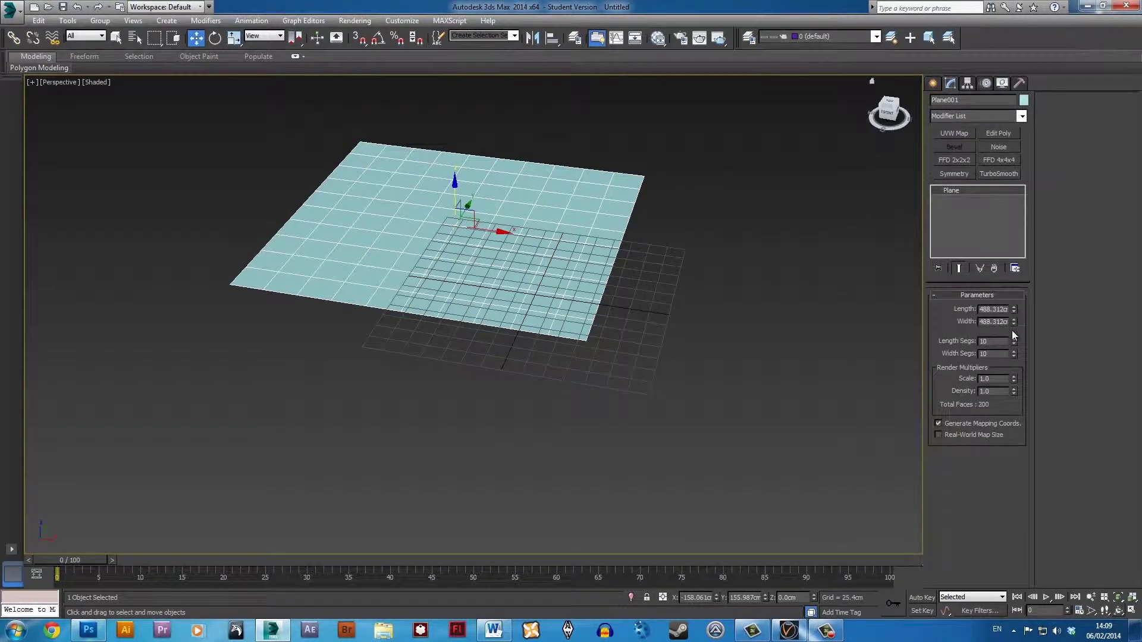
drag(1014, 342, 1013, 348)
right_click(1017, 355)
right_click(1000, 354)
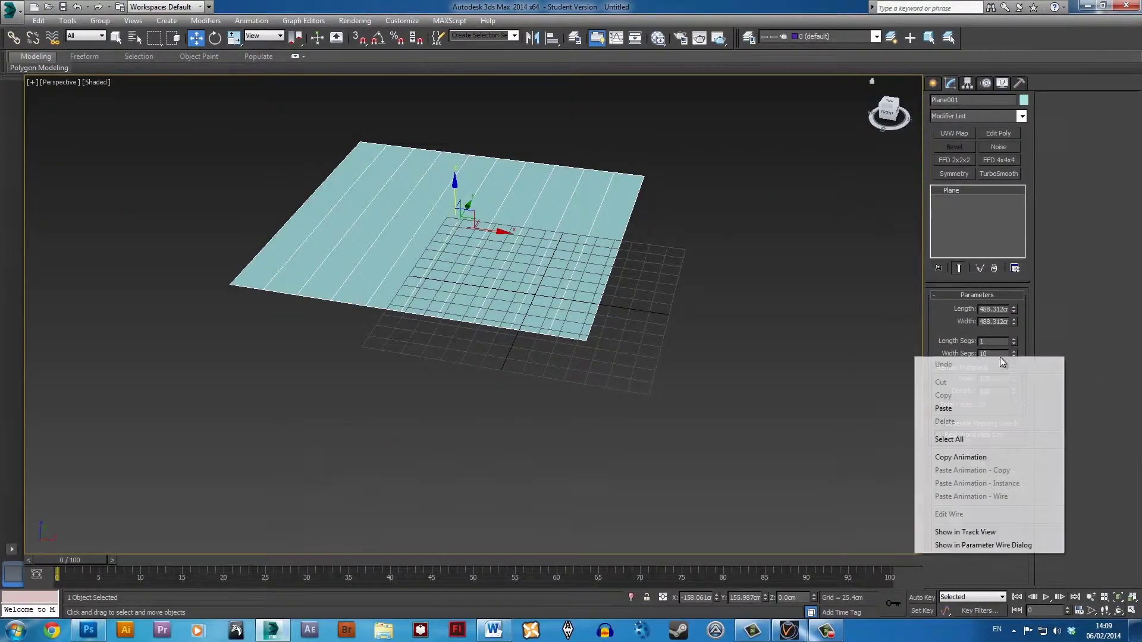
right_click(1014, 353)
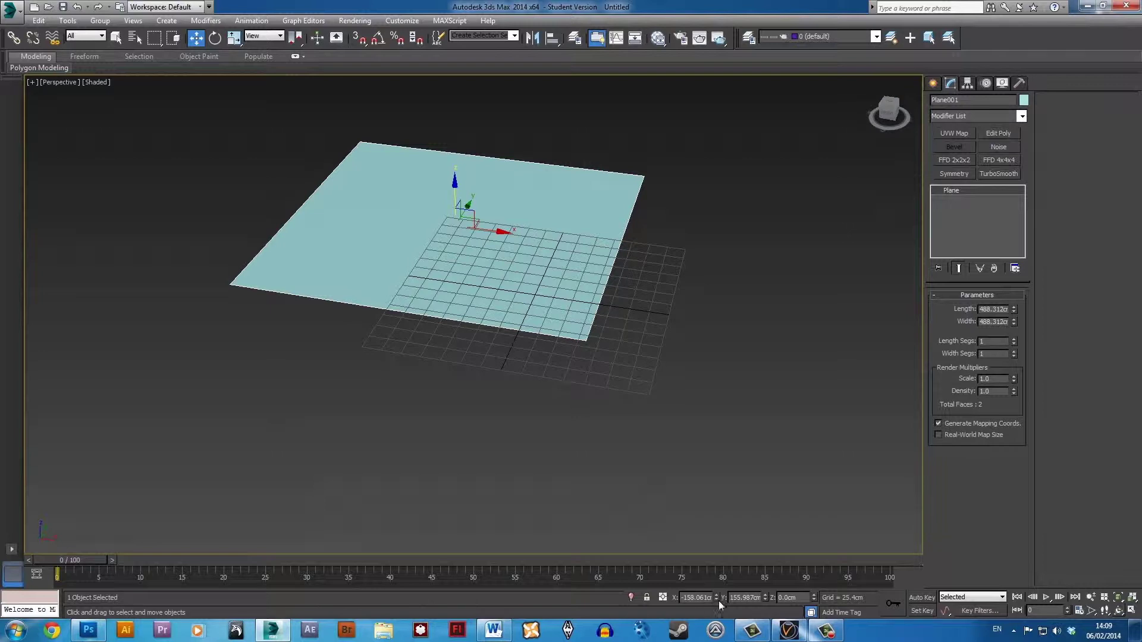
right_click(765, 597)
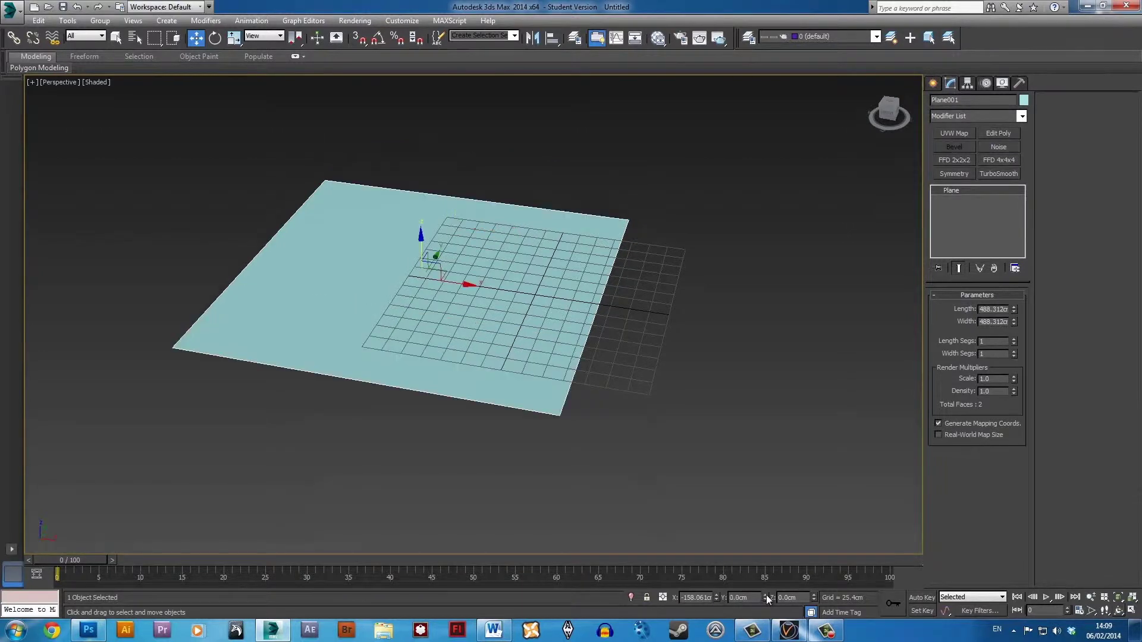
right_click(714, 598)
- Hide the home grid and orbit the view around the new plane
click(758, 362)
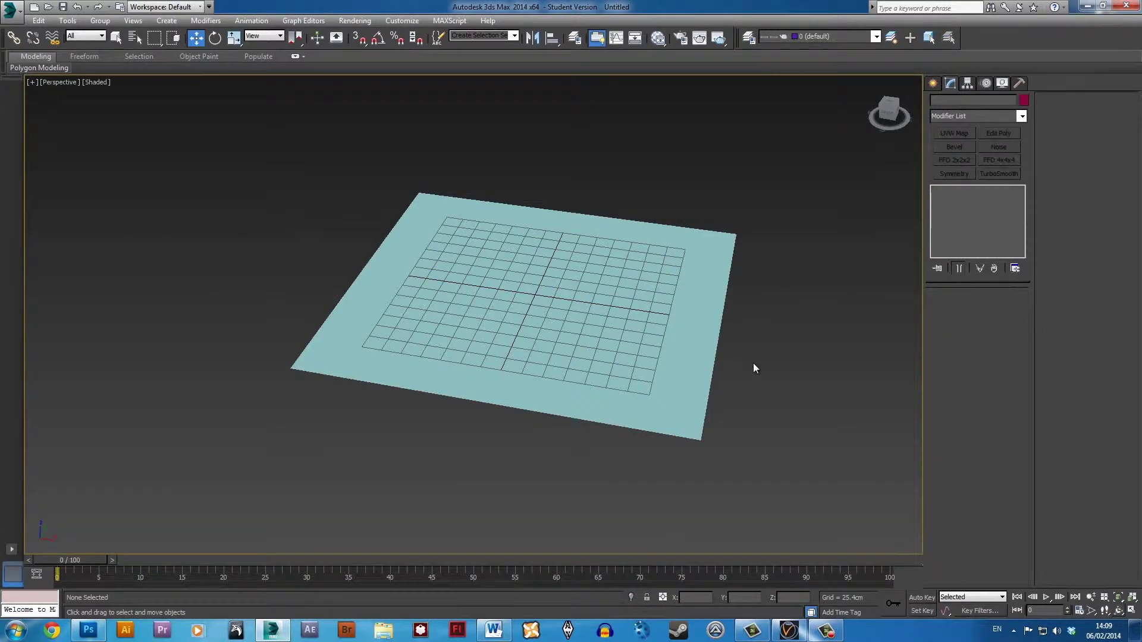
key(g)
alt+middle_drag(708, 351, 669, 340)
click(630, 338)
key(e)
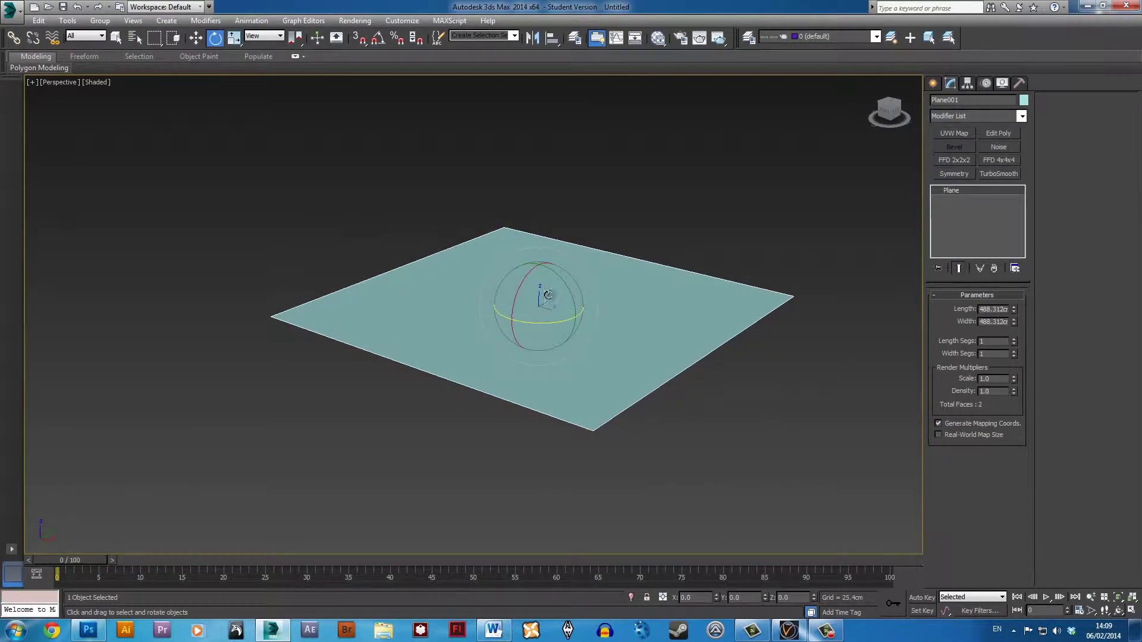
alt+middle_drag(550, 296, 522, 335)
key(w)
scroll(520, 334, down, 2)
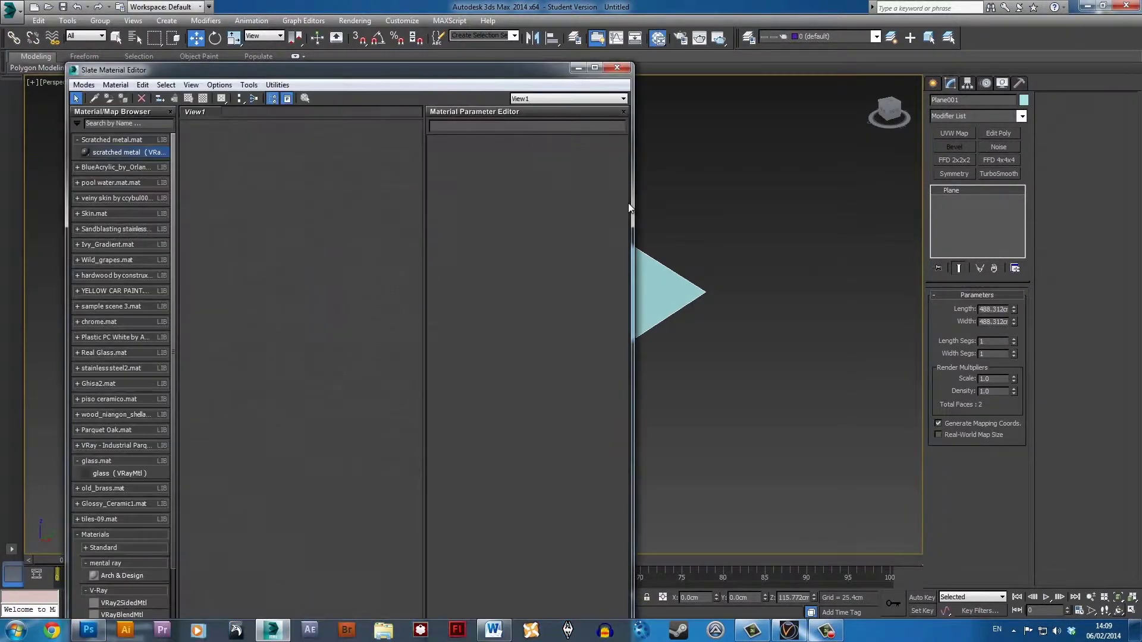
- Bring the scratched metal material into Slate and relink its diffuse map to diffuse metal.jpg
drag(406, 74, 341, 13)
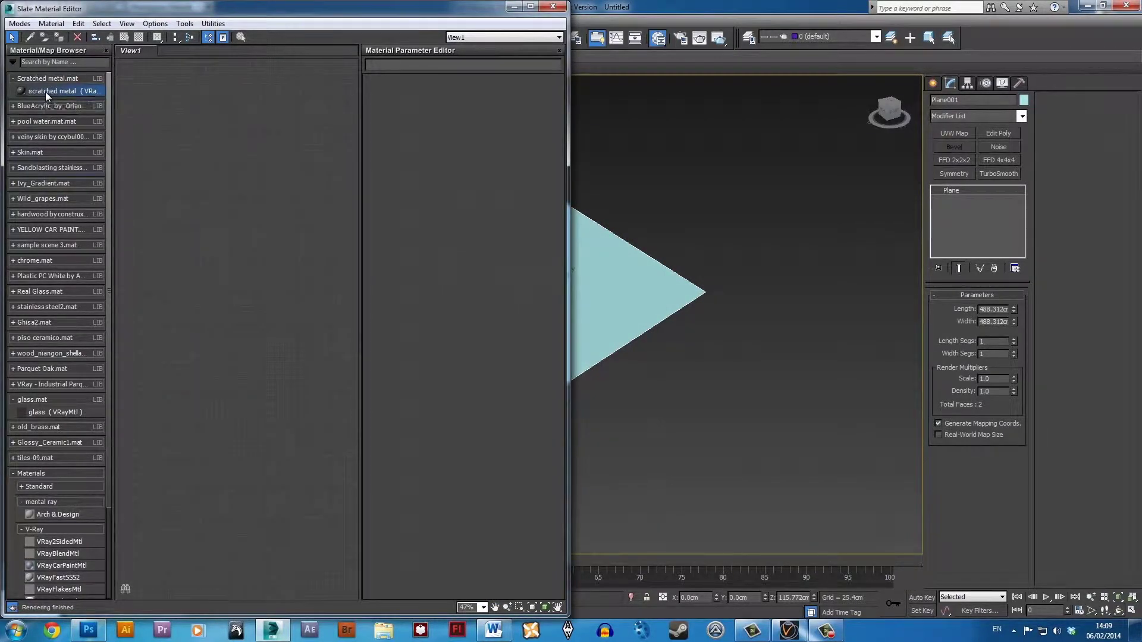
drag(220, 157, 237, 156)
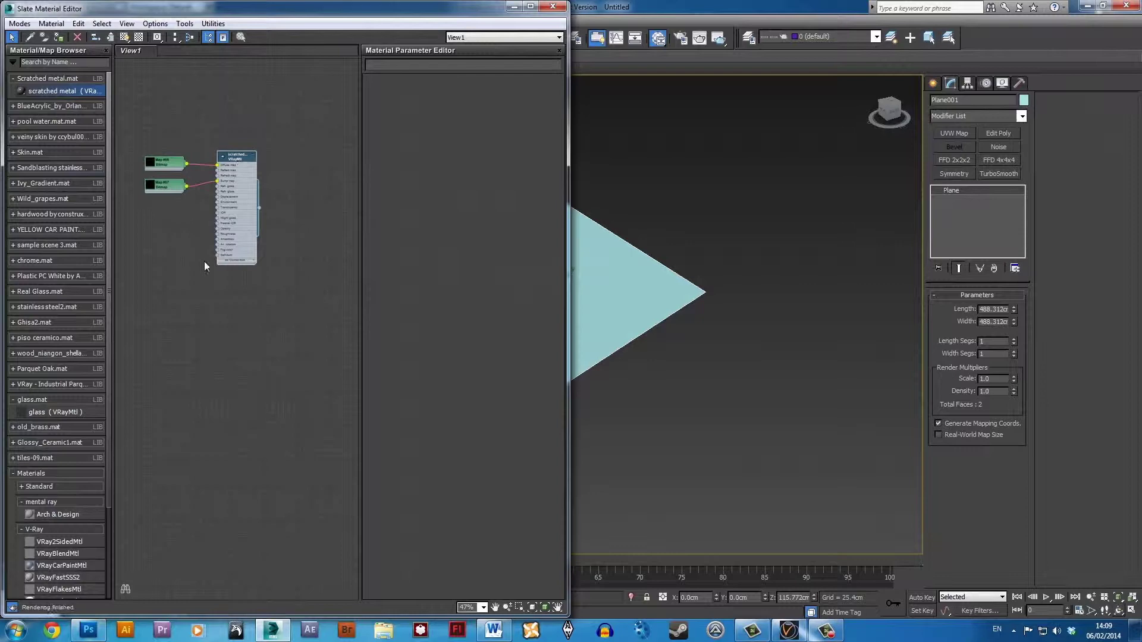
double_click(163, 158)
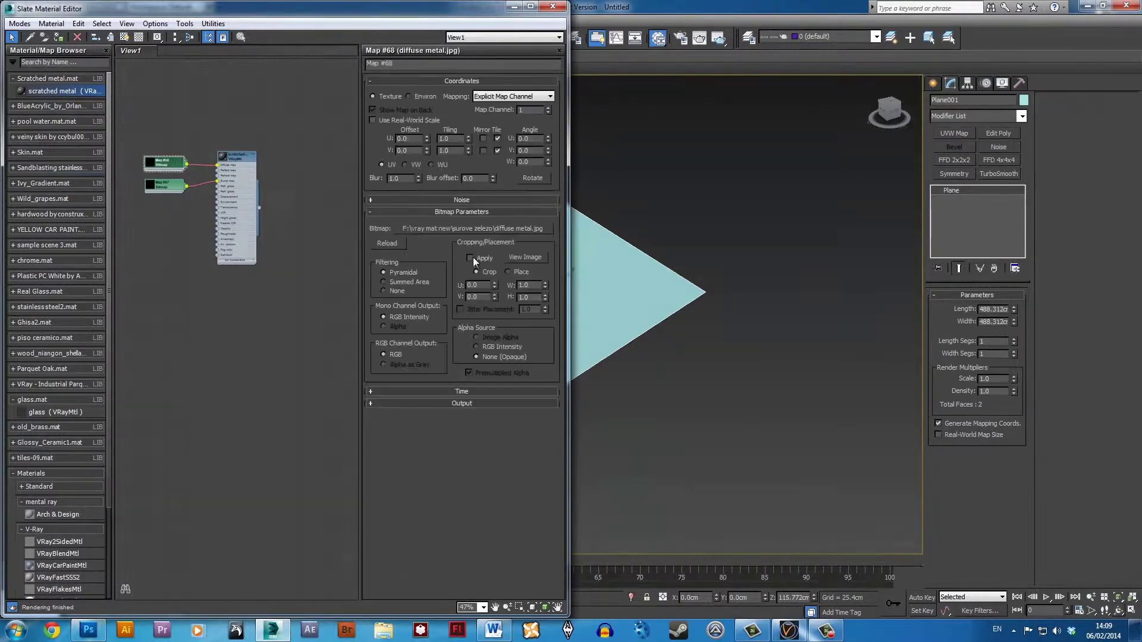
click(508, 228)
double_click(248, 234)
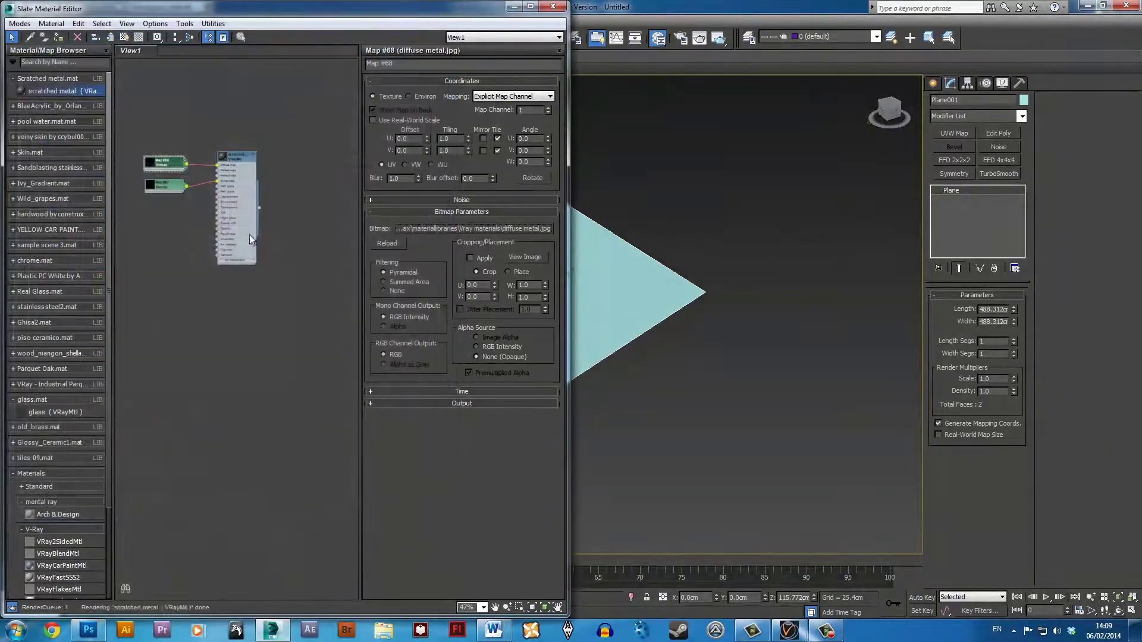
- Relink the bump map to bump metal.jpg and assign the material to the plane
double_click(163, 187)
click(519, 227)
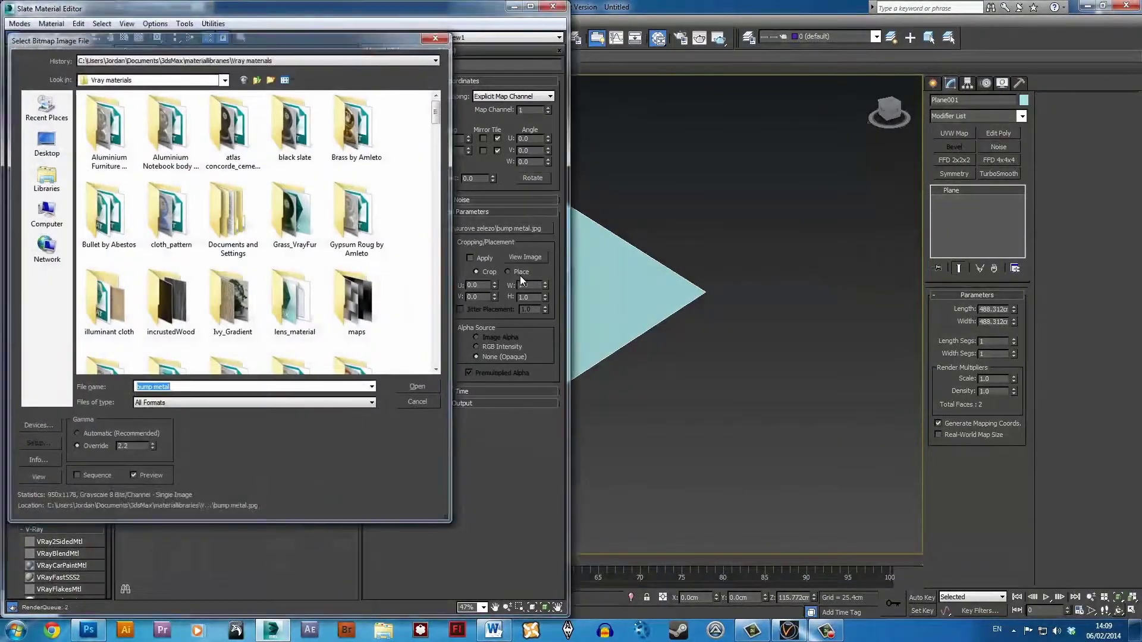
double_click(295, 219)
drag(260, 208, 620, 285)
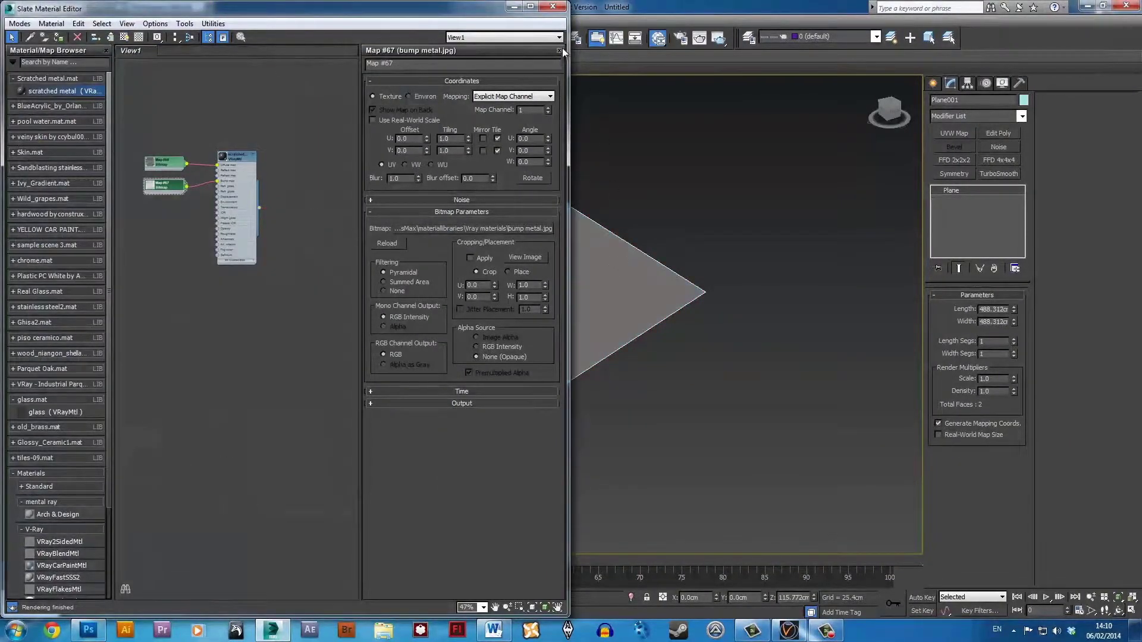
click(555, 7)
- Render the scratched-metal plane in ActiveShade, review it from another angle, then close the render
click(719, 37)
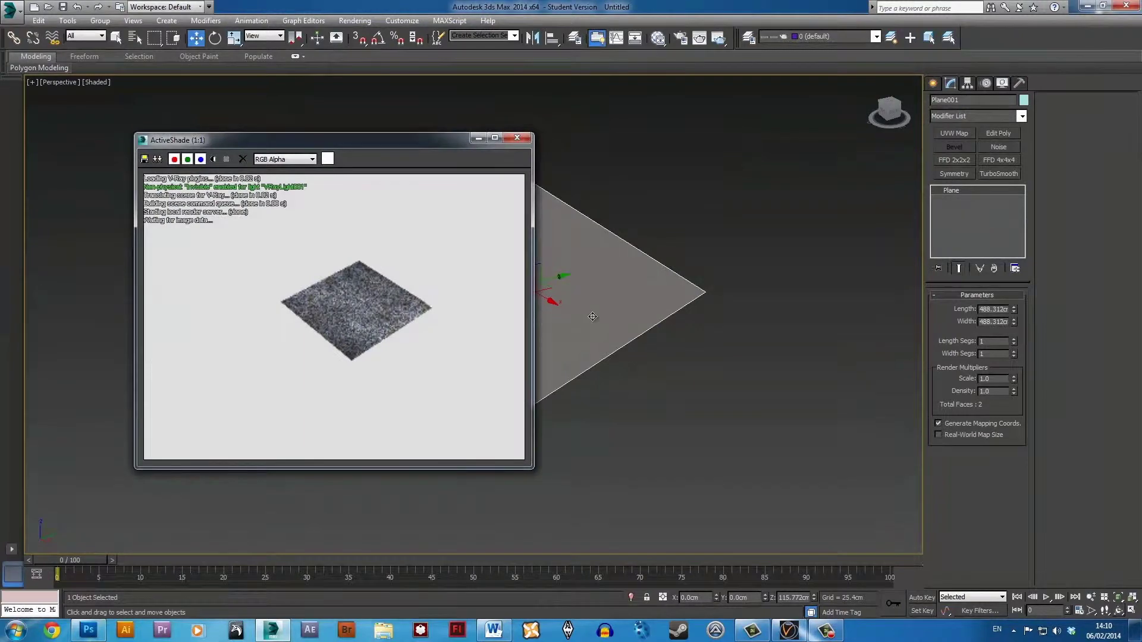
scroll(592, 317, down, 2)
scroll(618, 330, up, 5)
scroll(639, 344, down, 2)
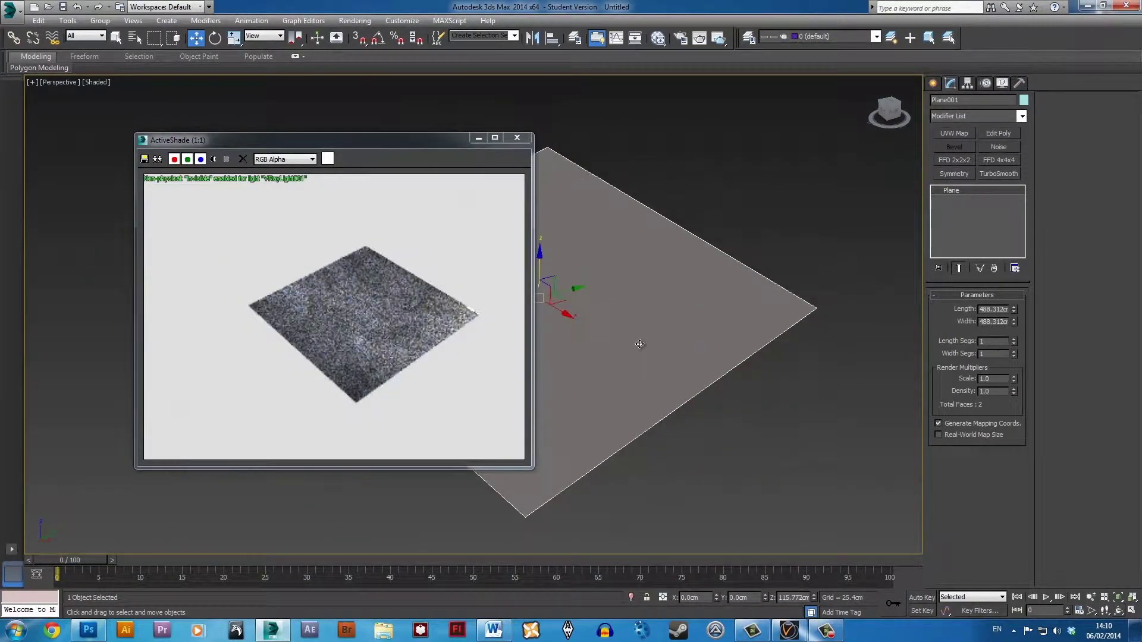
alt+middle_drag(639, 343, 660, 344)
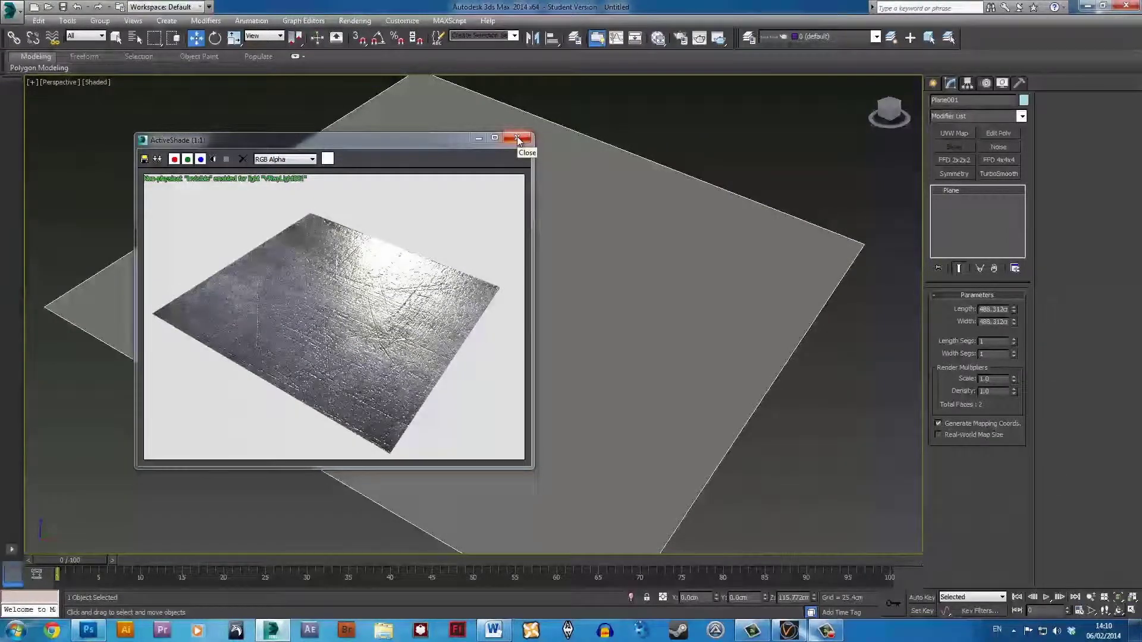
click(517, 140)
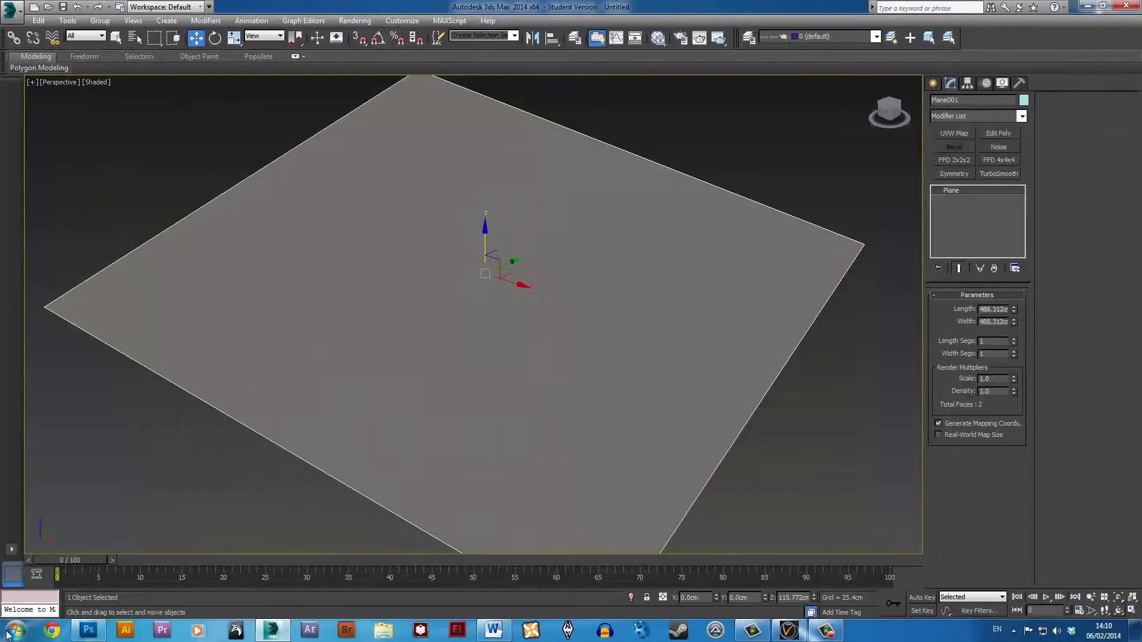
- In Photoshop, start a new 1024 × 1024, 72 ppi image with a white background
click(87, 634)
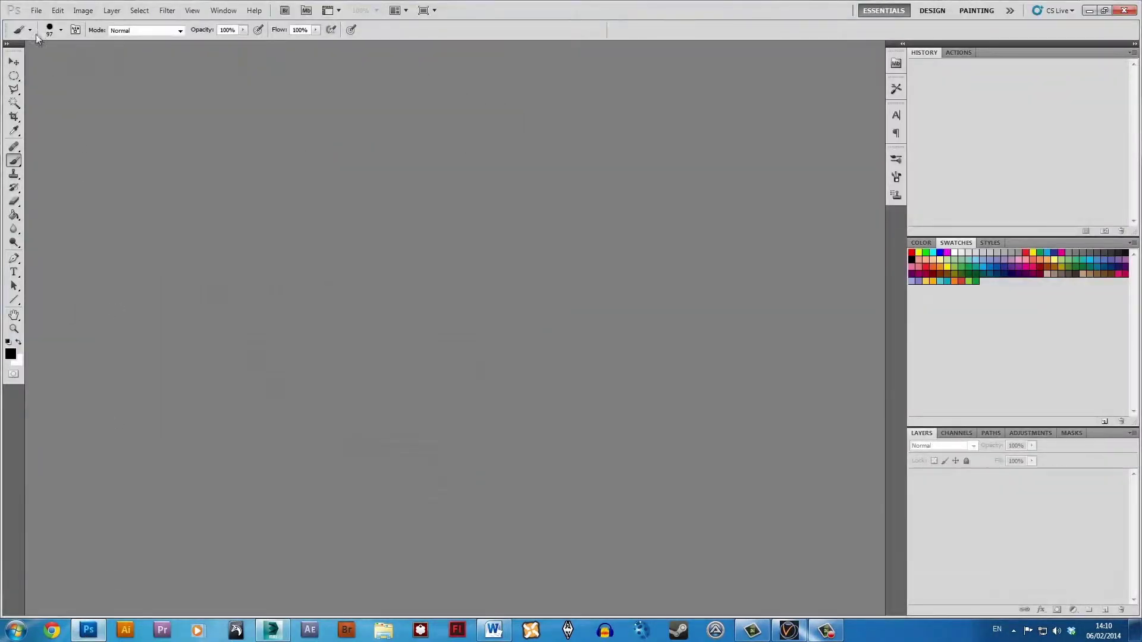
click(36, 10)
click(63, 25)
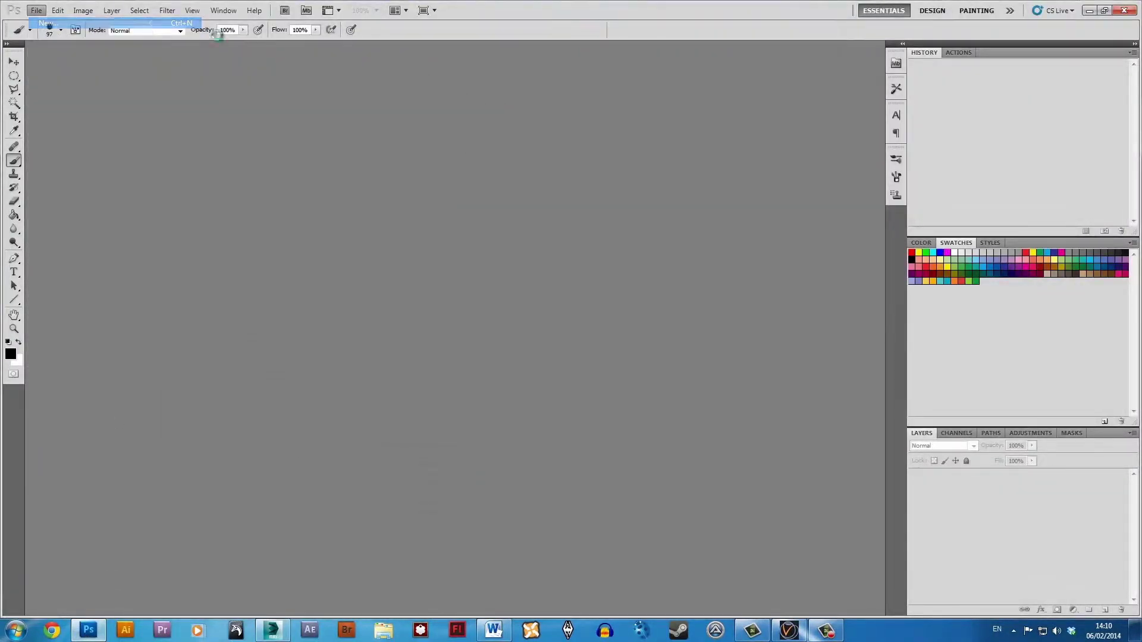
drag(726, 184, 358, 133)
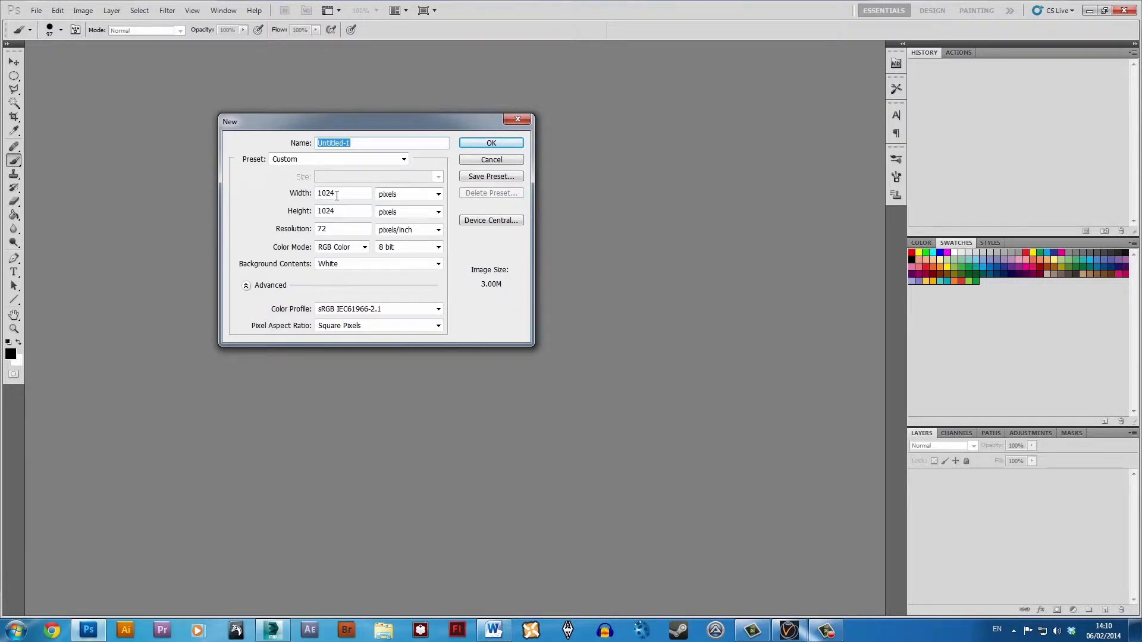
- Create the 1024×1024 white image and paint eleven scattered black brush dots across it
click(479, 143)
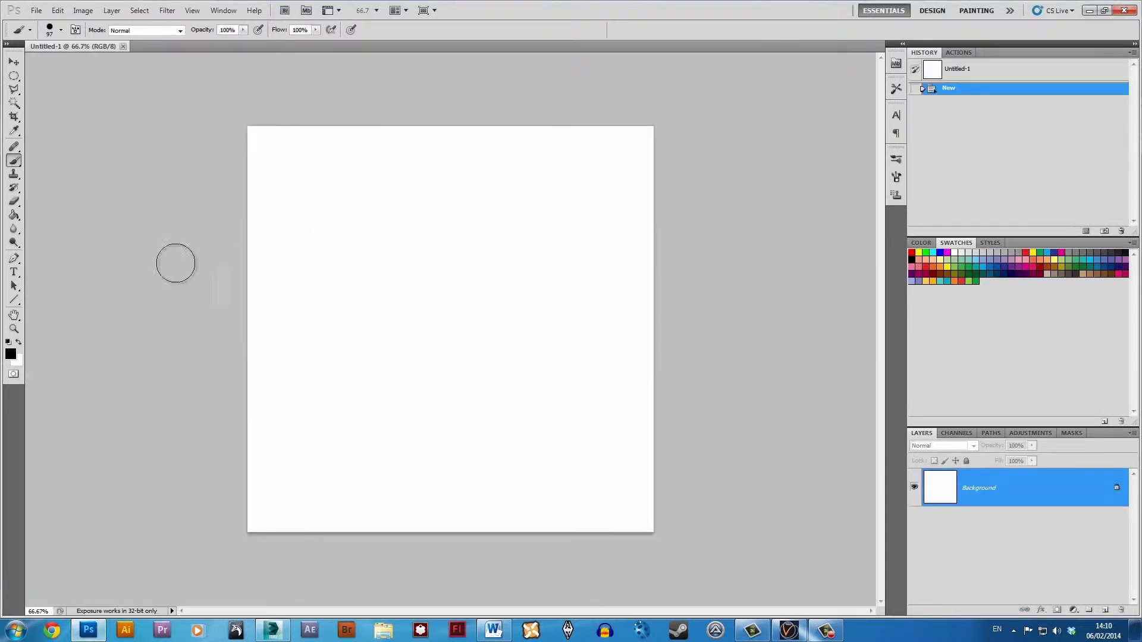
click(300, 171)
click(348, 363)
click(482, 253)
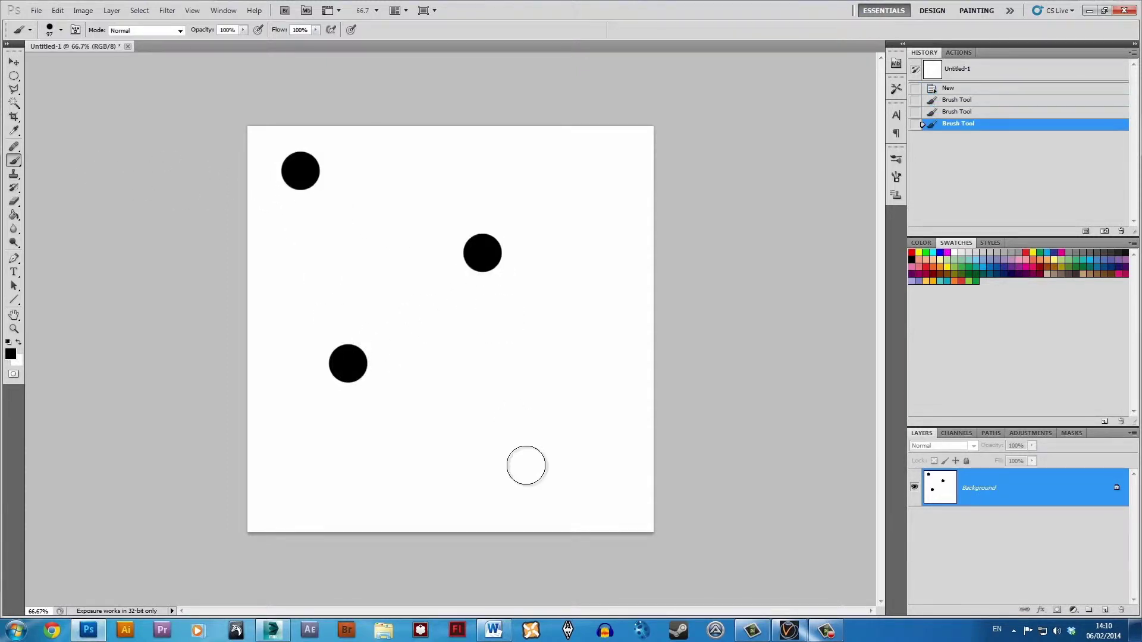
click(527, 467)
click(368, 468)
click(373, 230)
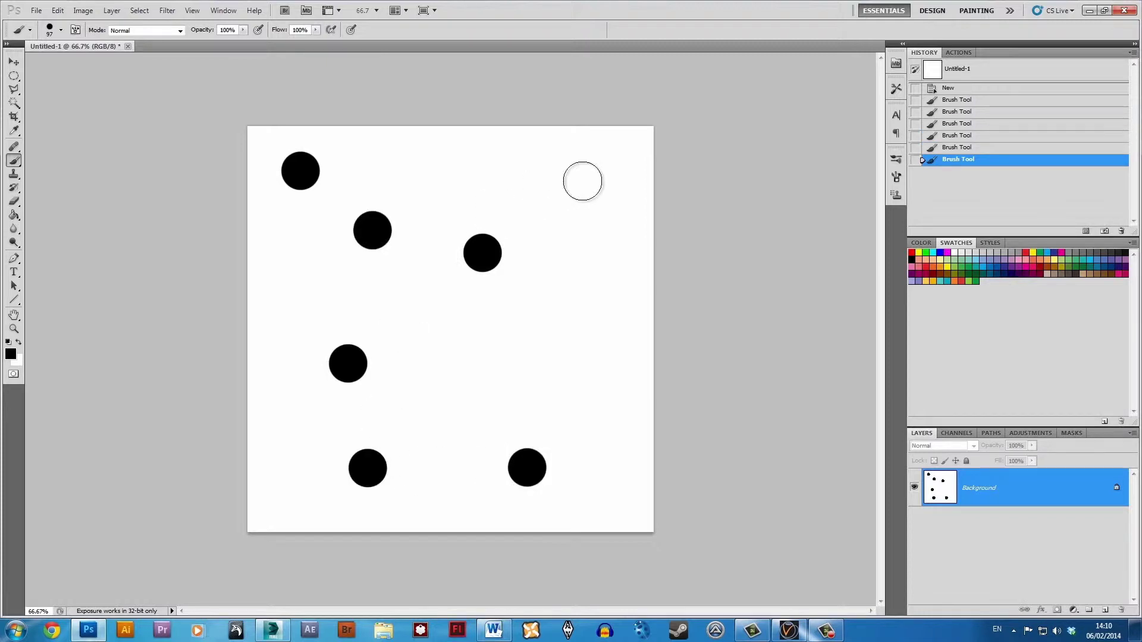
click(582, 181)
click(459, 359)
click(554, 323)
click(459, 172)
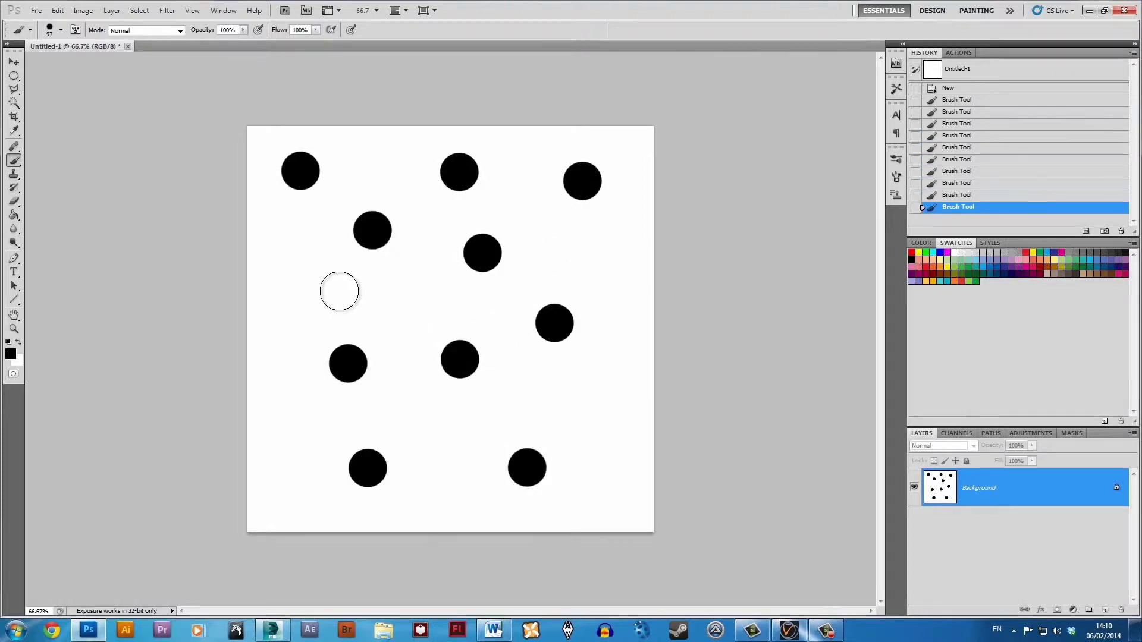
click(280, 300)
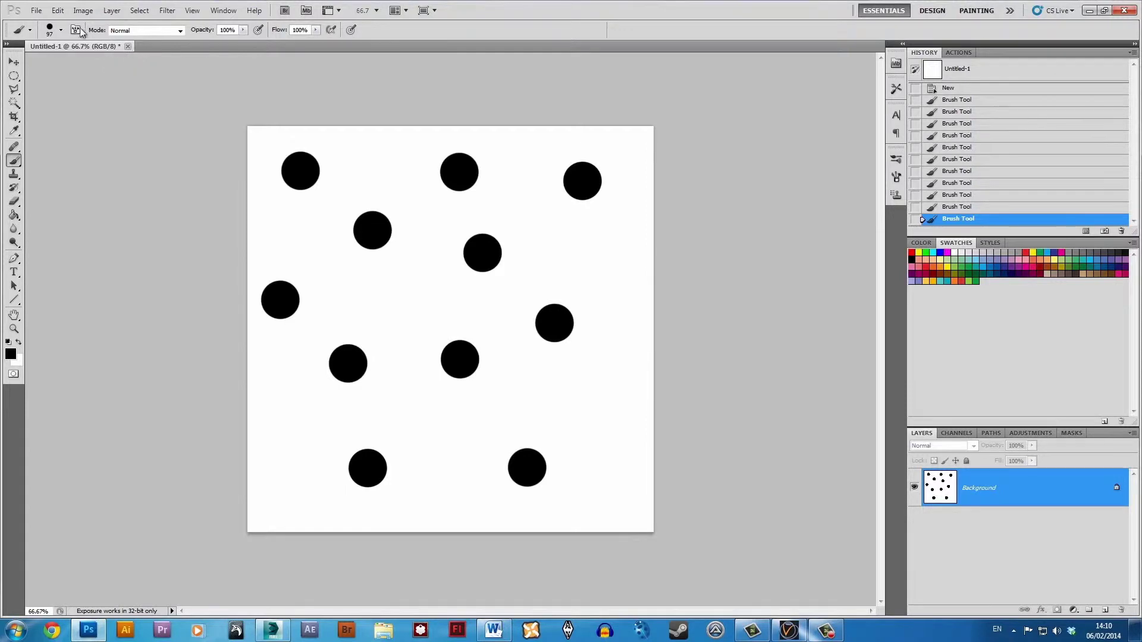
click(37, 10)
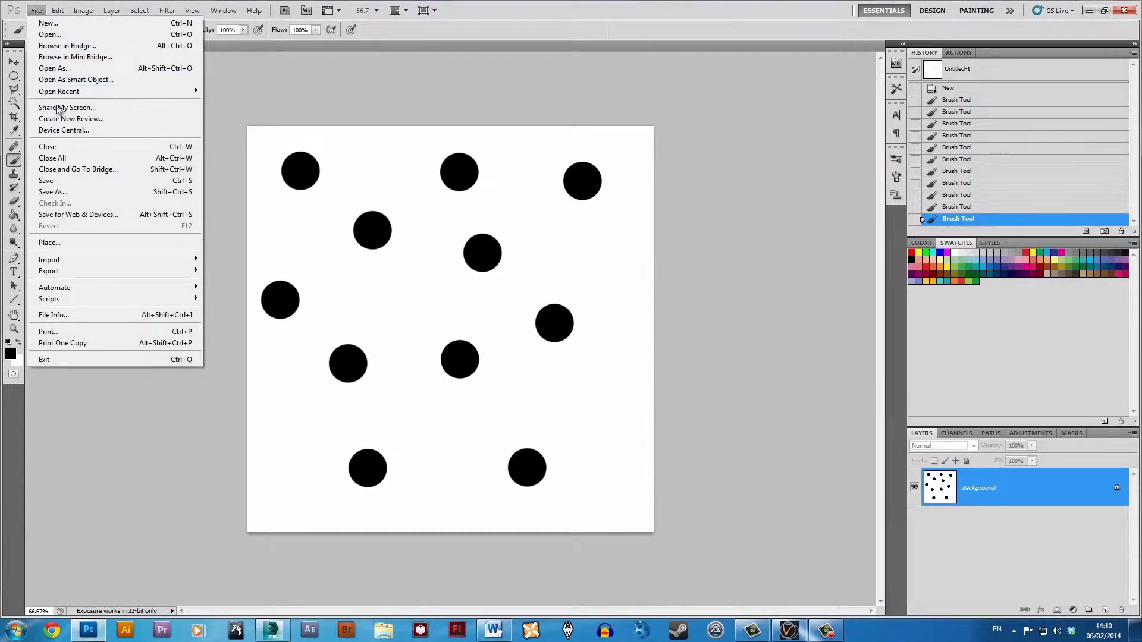
- Save the dotted image as JPEG opacitymap.jpg in the Opacity map tutorial folder, replacing the old file
click(53, 192)
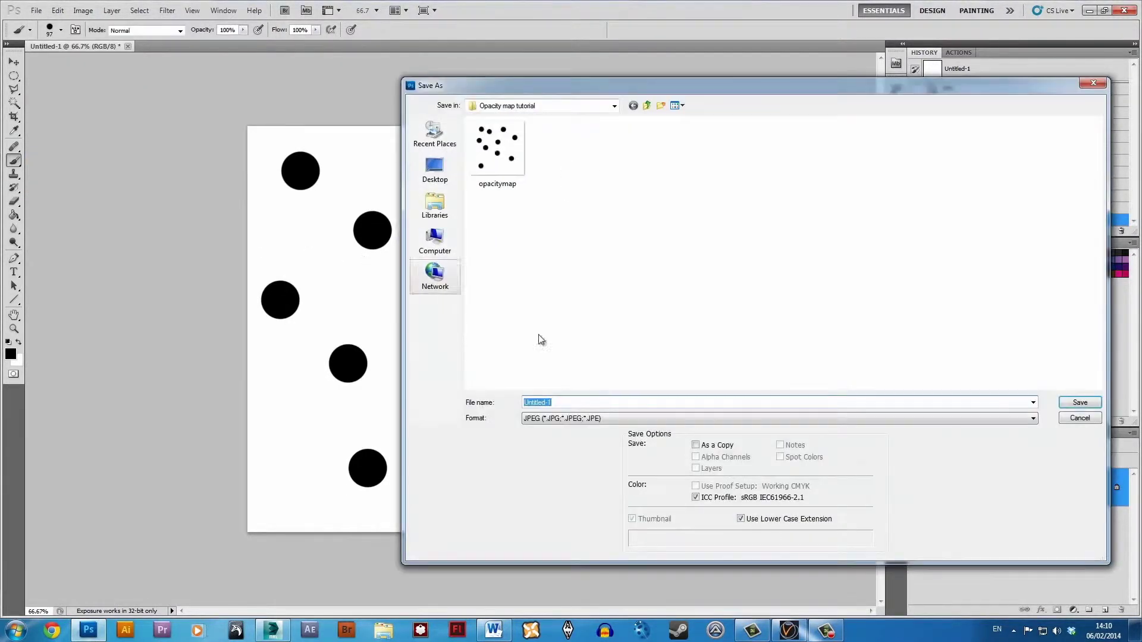
click(493, 165)
key(Delete)
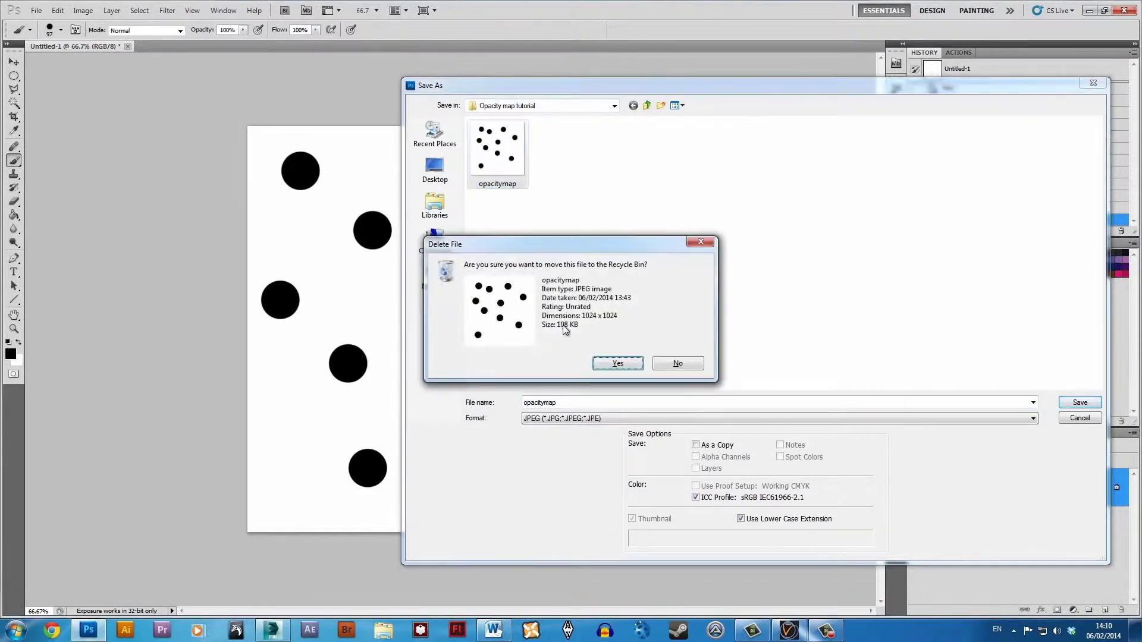
key(Return)
double_click(597, 404)
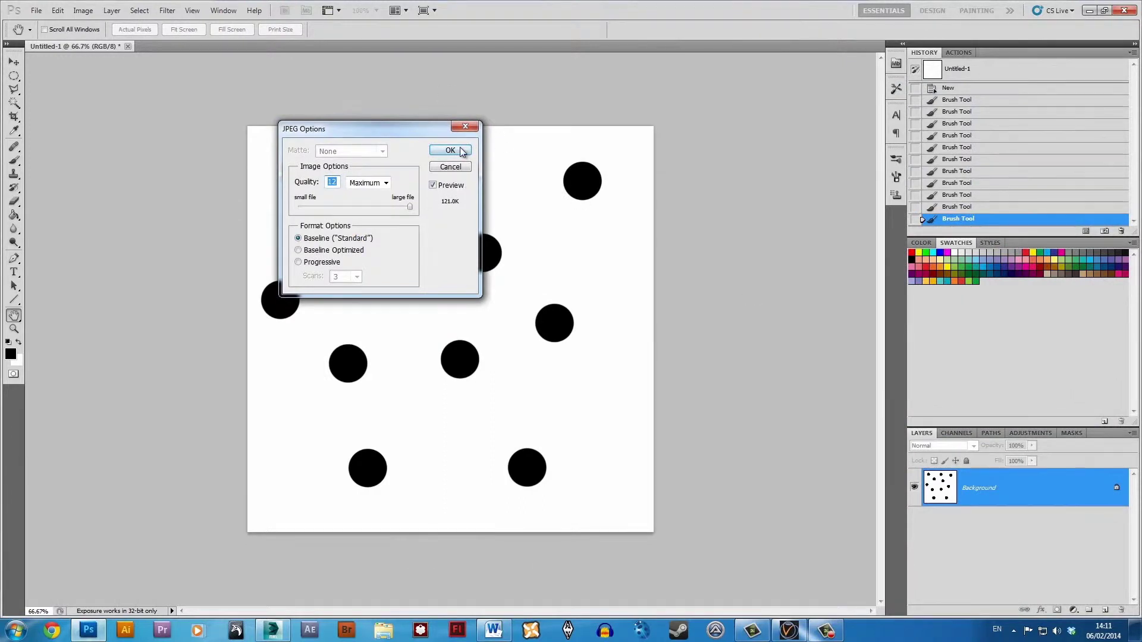
click(464, 149)
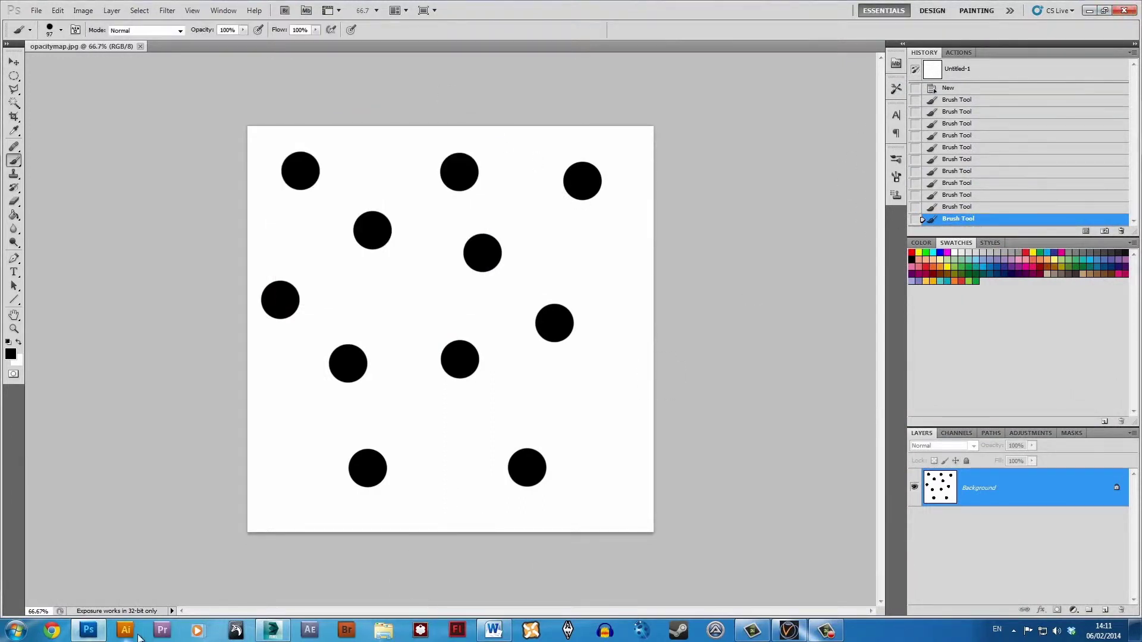
- Back in 3ds Max, deselect the plane and open the Slate Material Editor with M
click(272, 631)
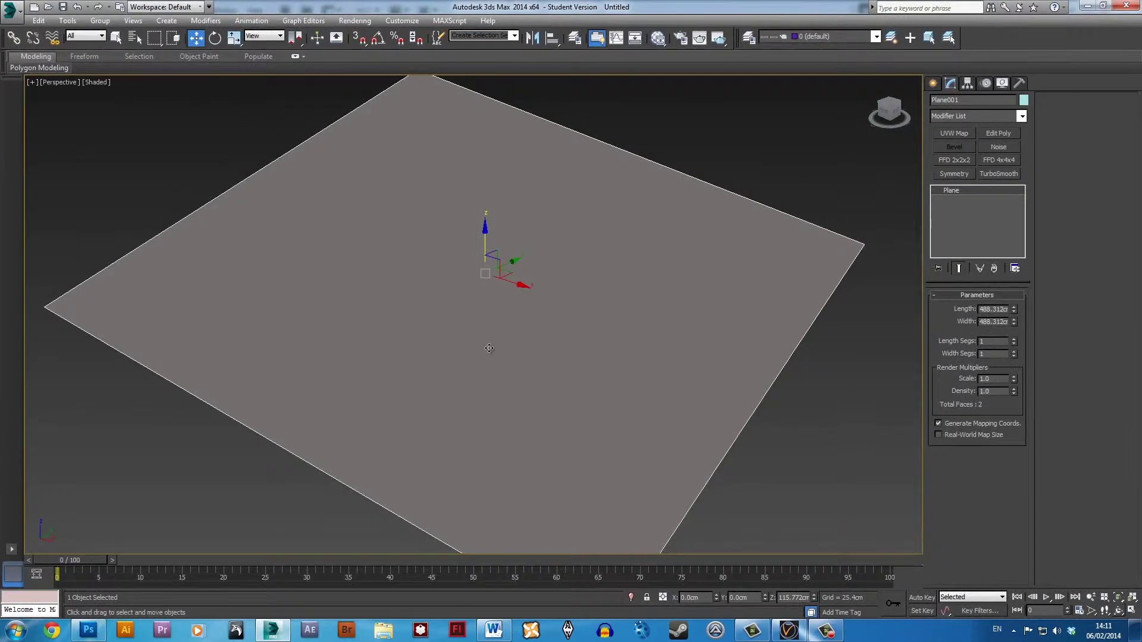
scroll(489, 348, down, 3)
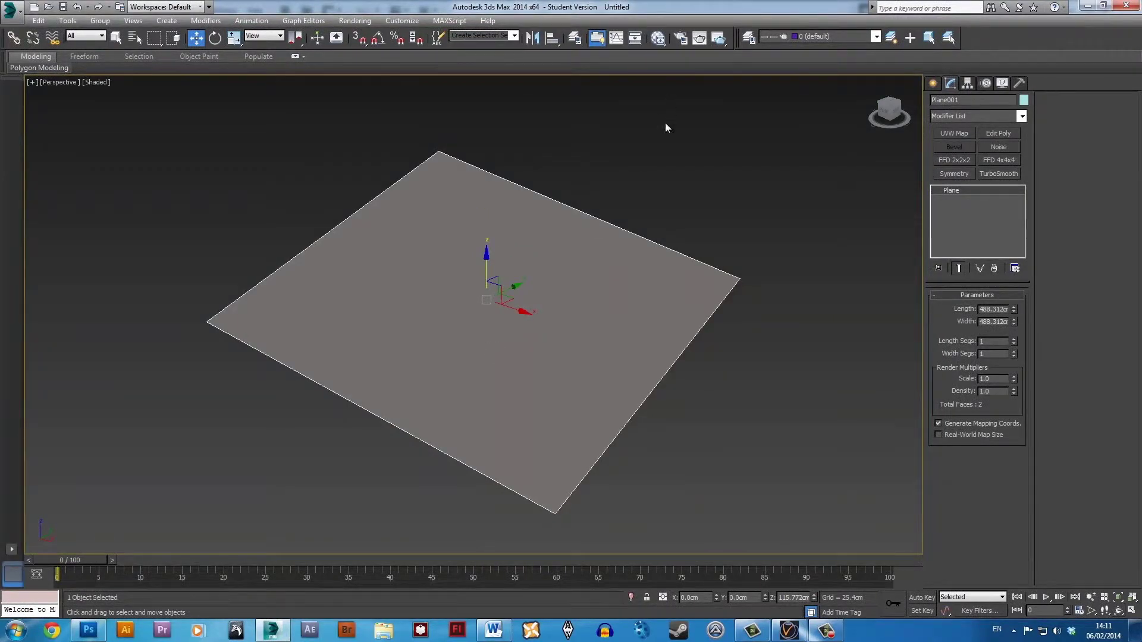
click(687, 192)
key(m)
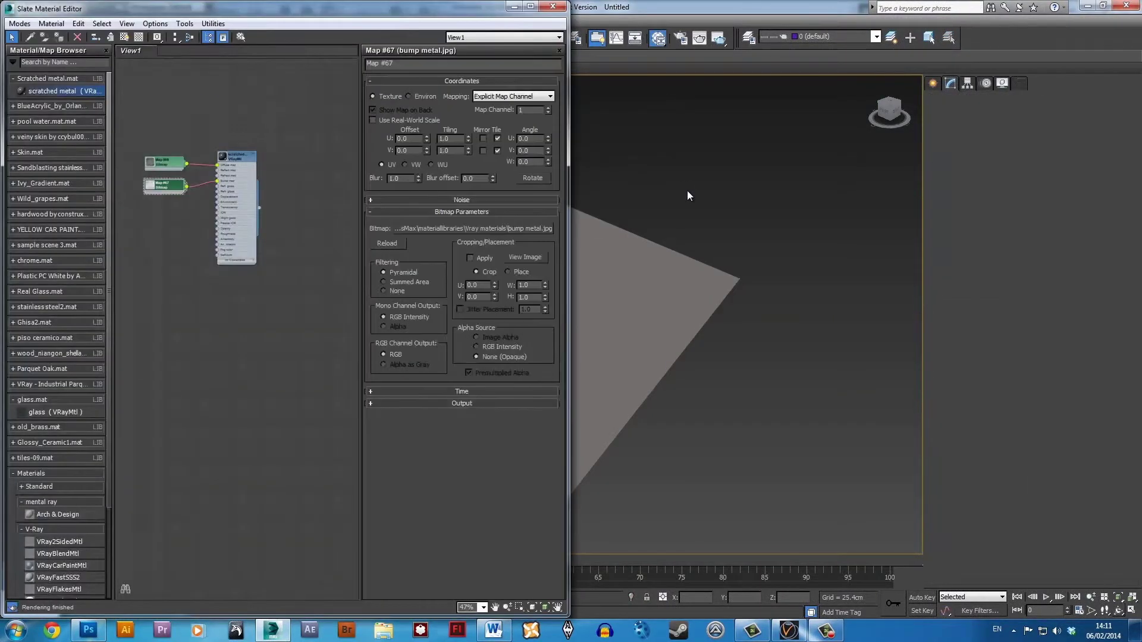
- Maximize the editor, frame the scratched metal VRayMtl, and pull a new connection from its Opacity input
middle_drag(212, 193, 251, 267)
scroll(258, 290, up, 6)
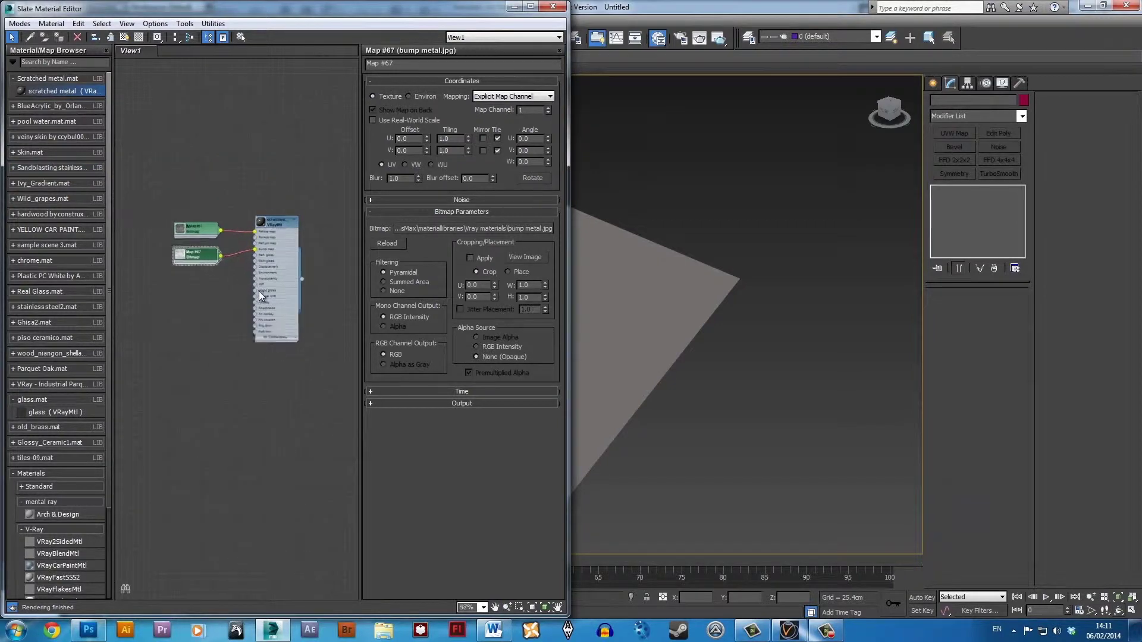
scroll(266, 311, up, 1)
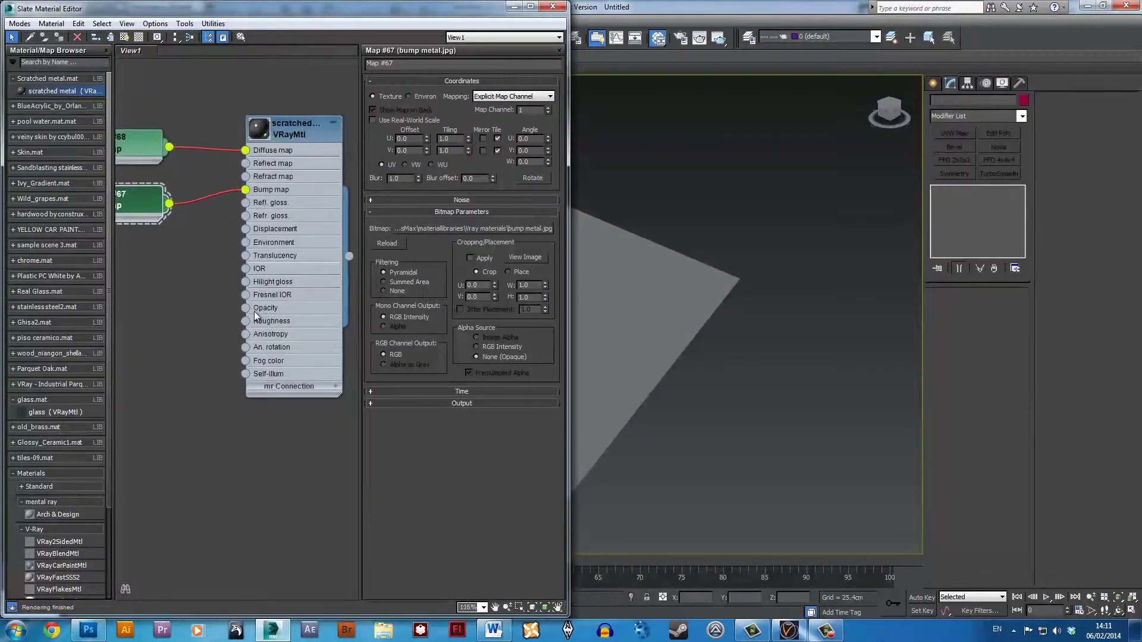
click(530, 6)
middle_drag(389, 144, 574, 125)
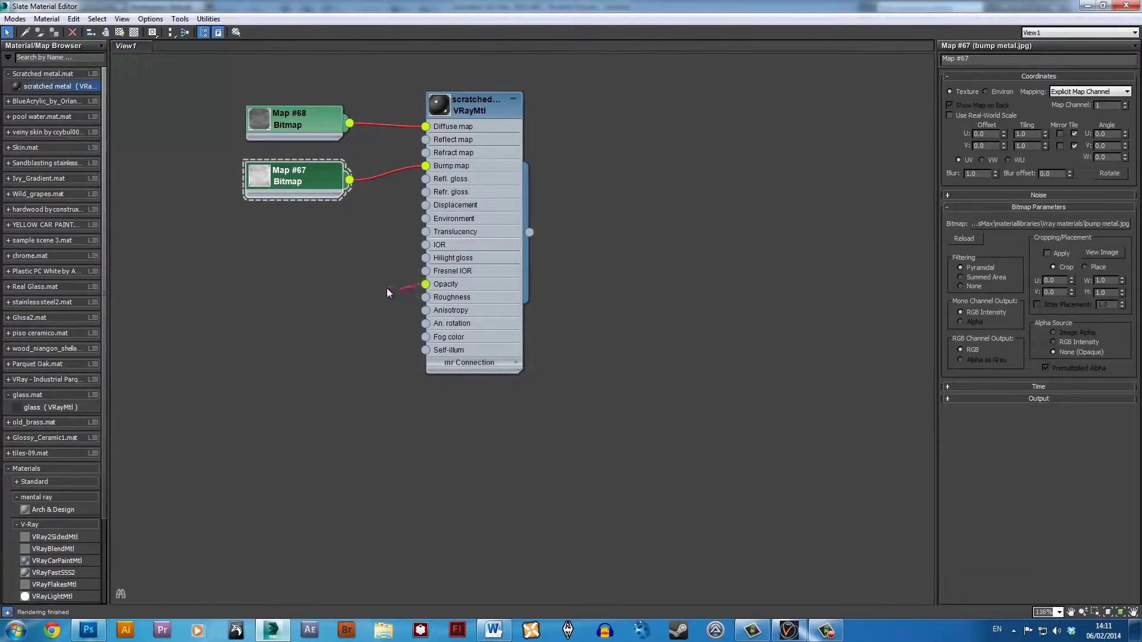
drag(331, 295, 331, 295)
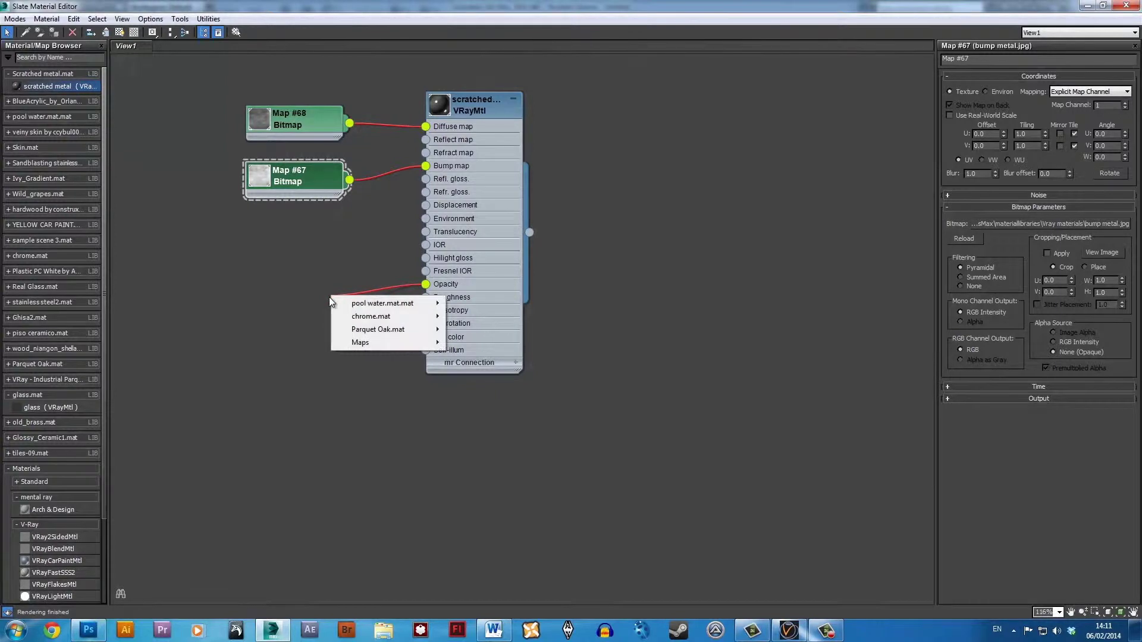
mouse_move(354, 348)
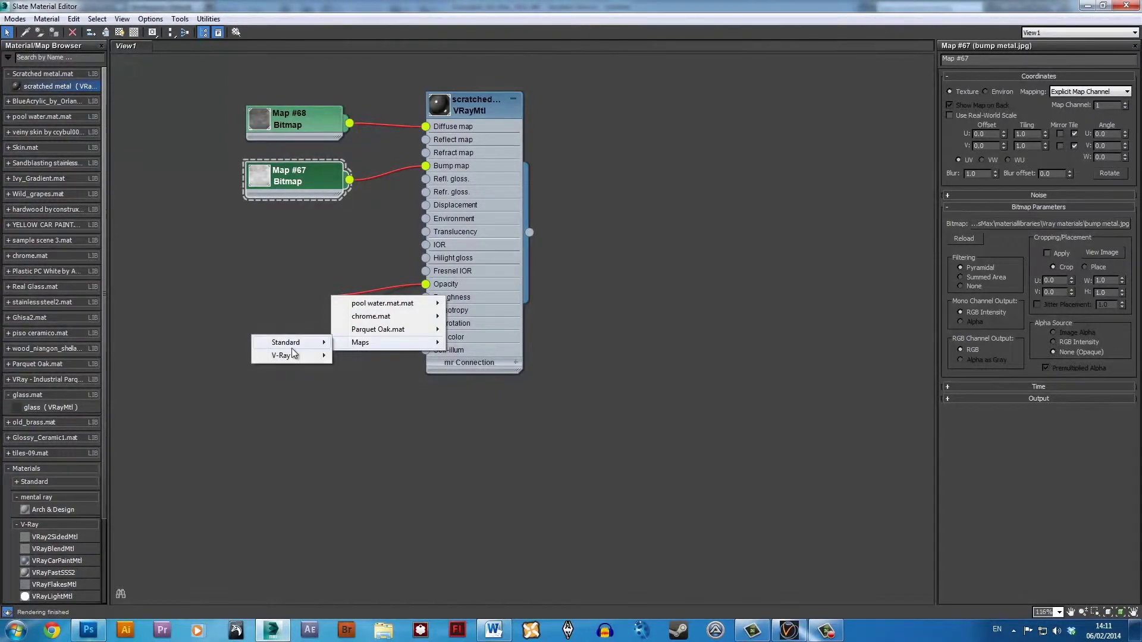
mouse_move(296, 355)
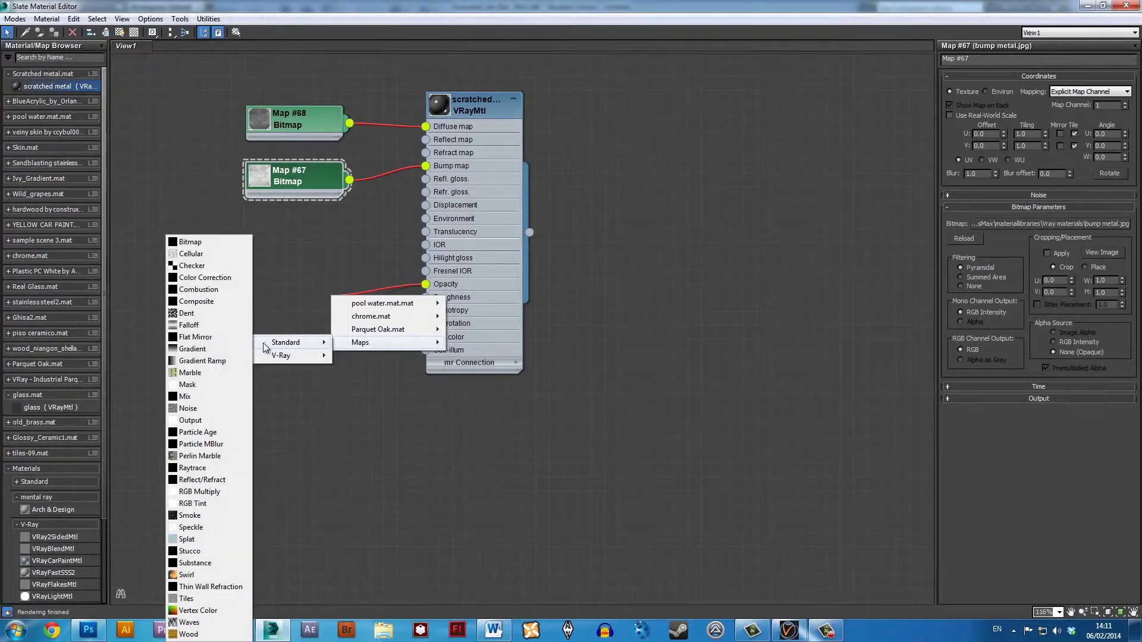
- Feed a Bitmap of opacitymap.jpg with Gamma Override 1.0 into the material's Opacity input
click(202, 246)
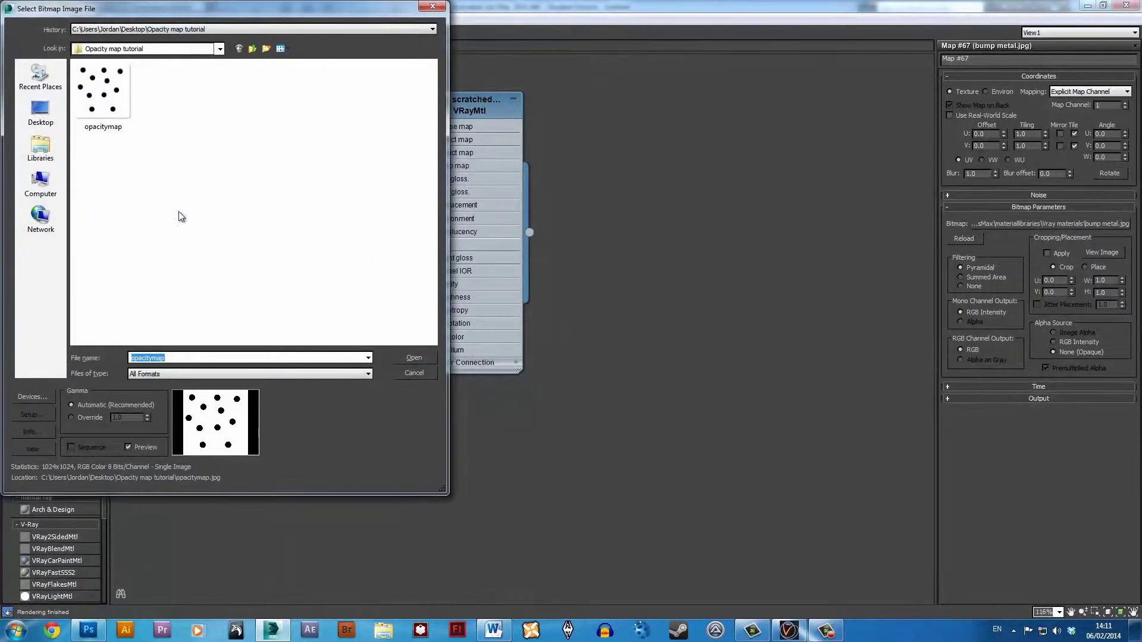
click(82, 418)
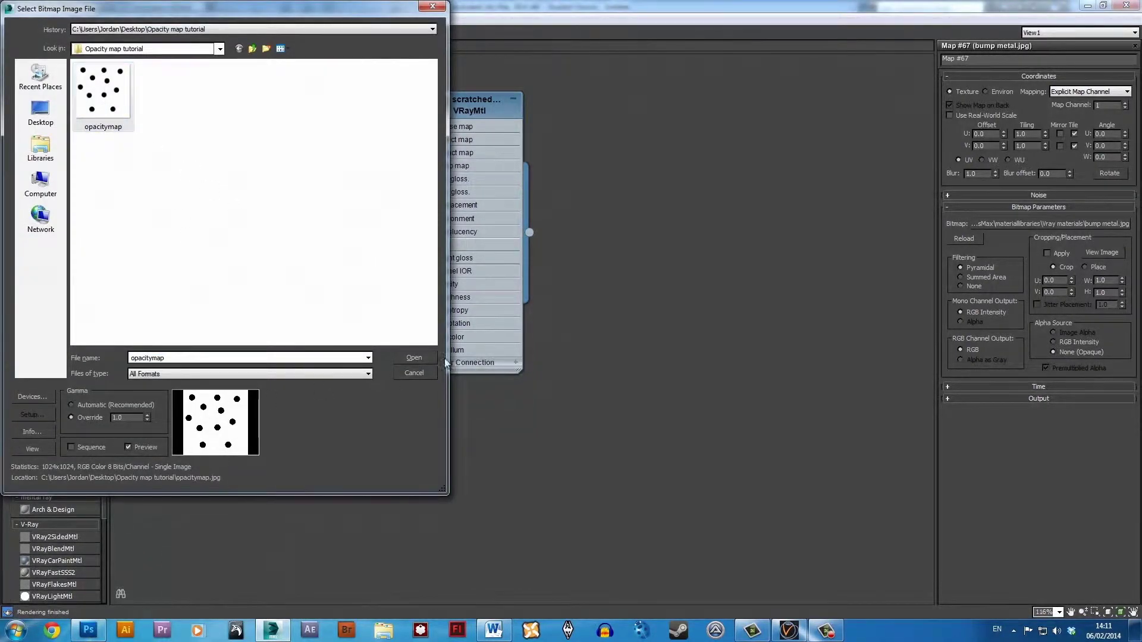
click(420, 361)
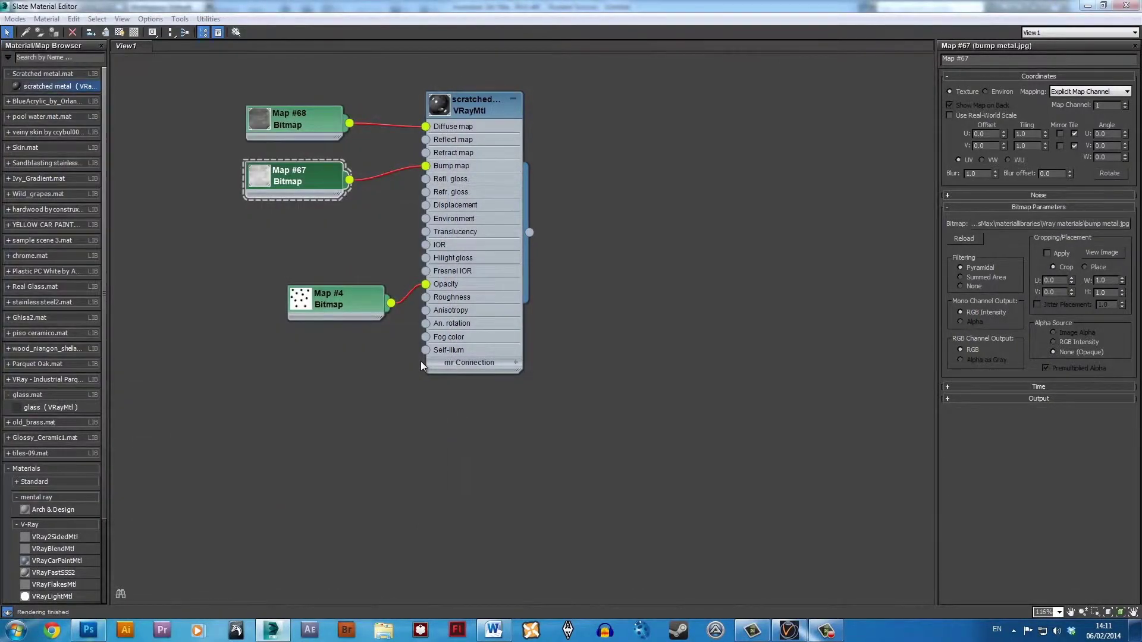
double_click(438, 104)
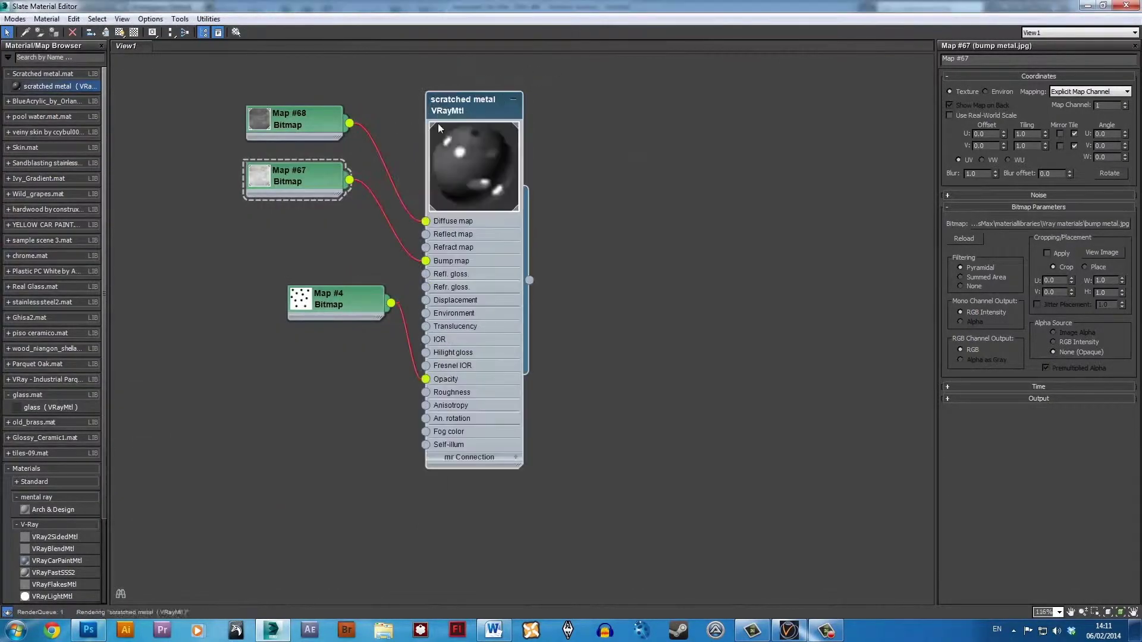
scroll(469, 174, up, 2)
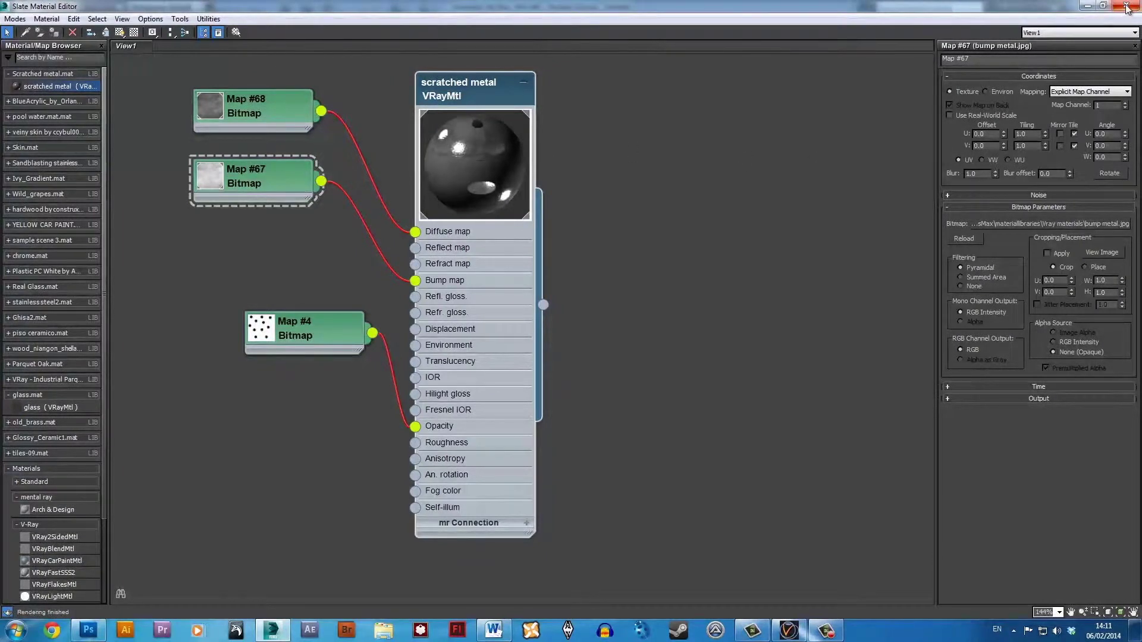
click(351, 338)
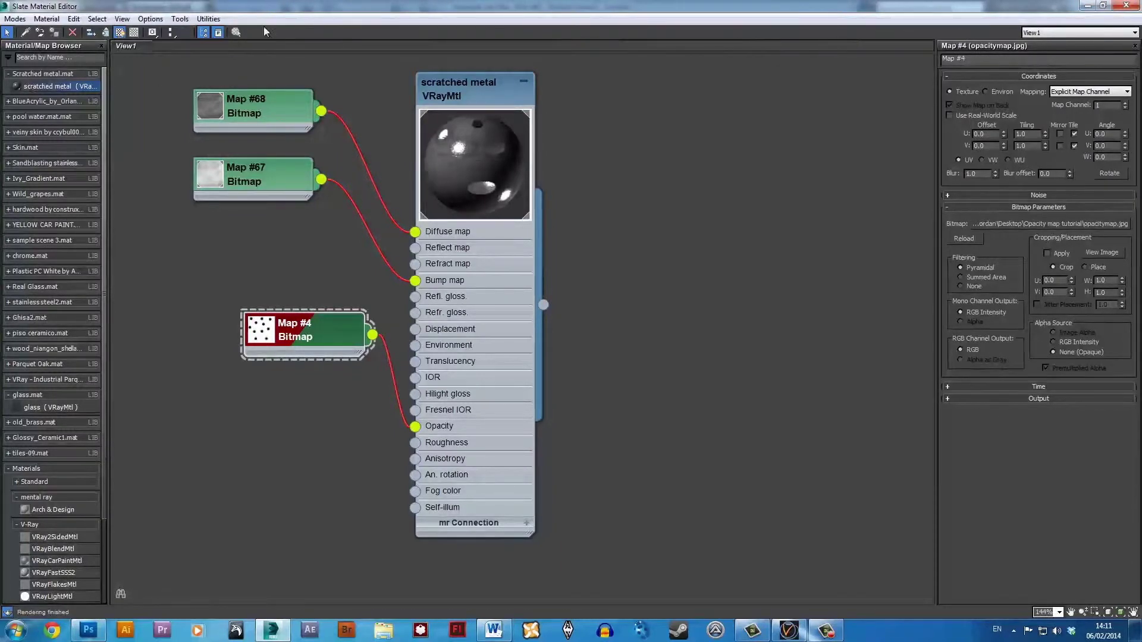
click(1103, 5)
- Close the material editor, select the dotted plane and orbit around it
click(1120, 7)
click(499, 270)
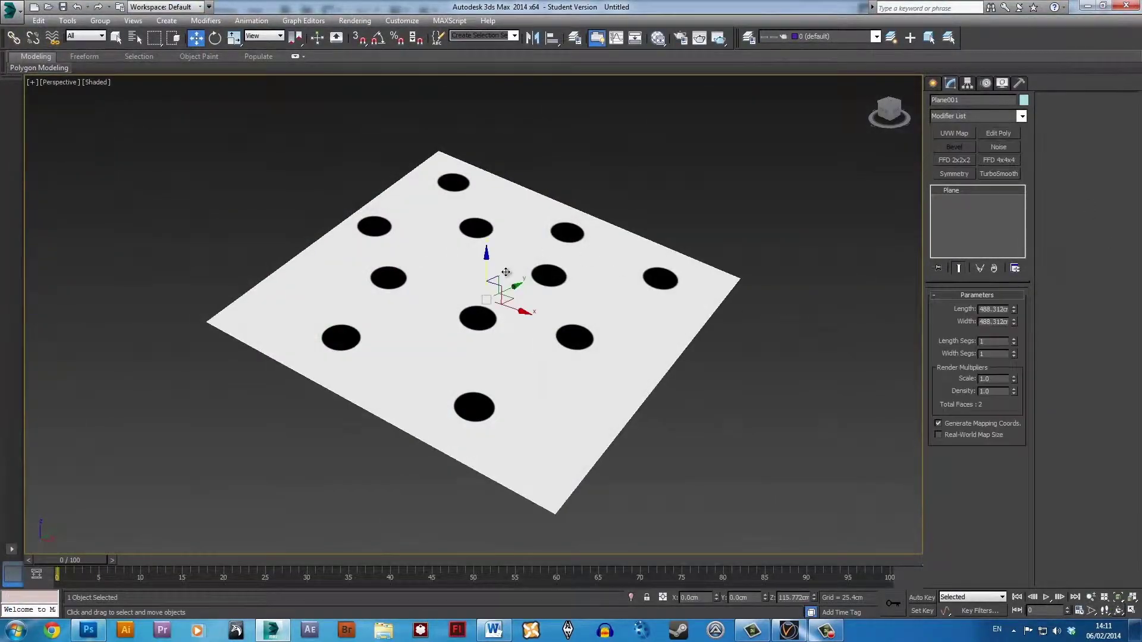
alt+middle_drag(748, 270, 708, 316)
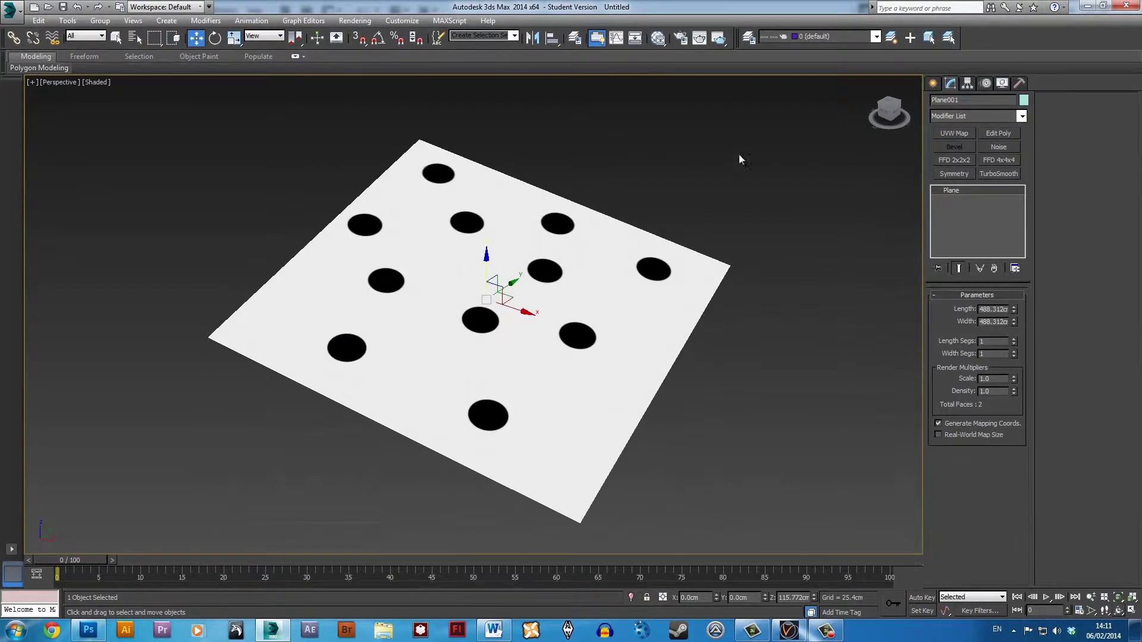
- Start an ActiveShade render and inspect the holes in the plane from new angles
click(720, 40)
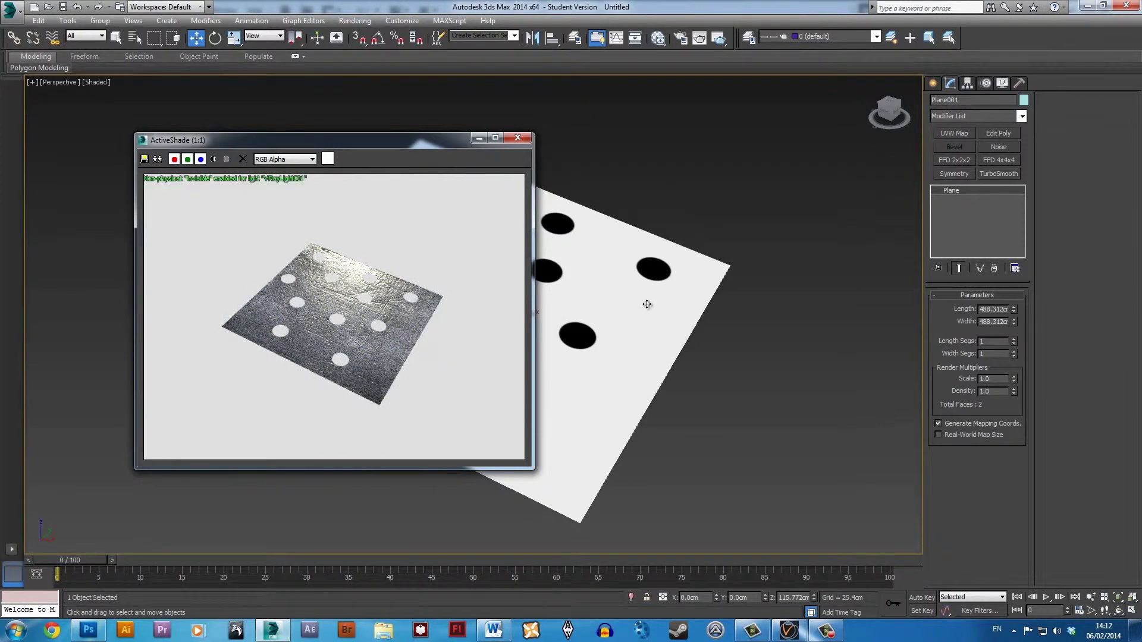
alt+middle_drag(645, 302, 682, 347)
scroll(612, 324, up, 5)
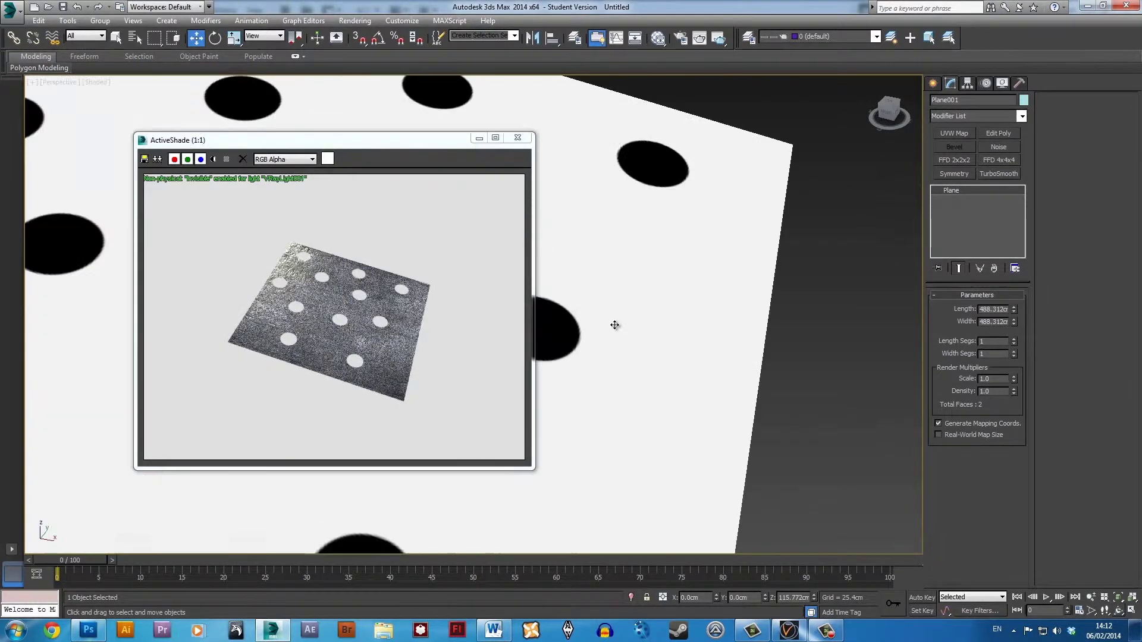
scroll(573, 369, down, 5)
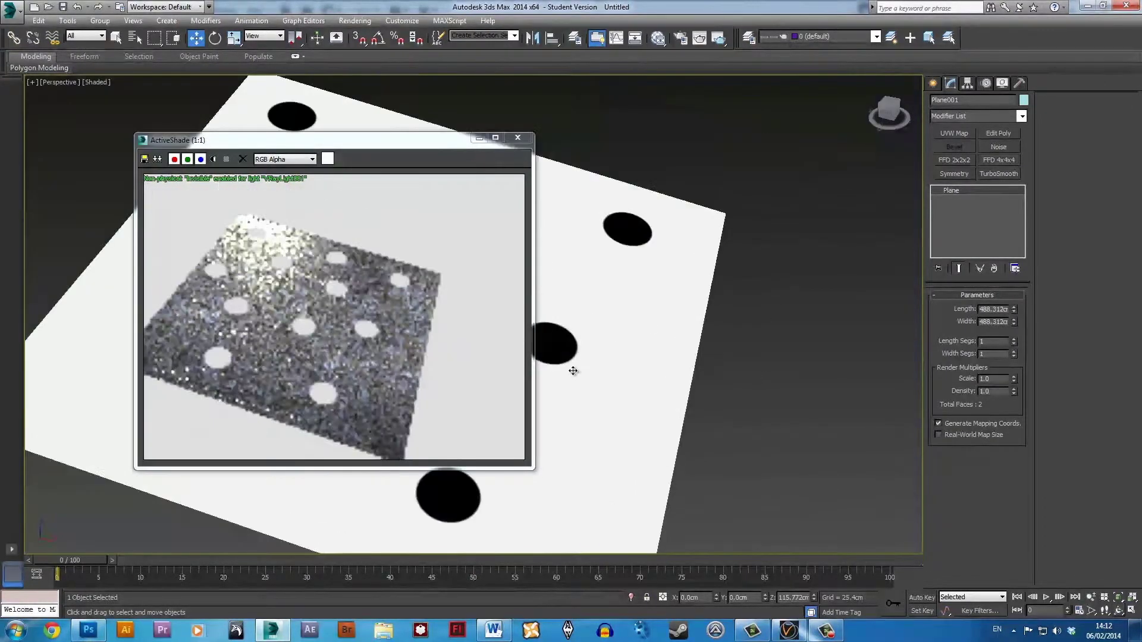
middle_drag(574, 369, 649, 318)
scroll(648, 318, down, 3)
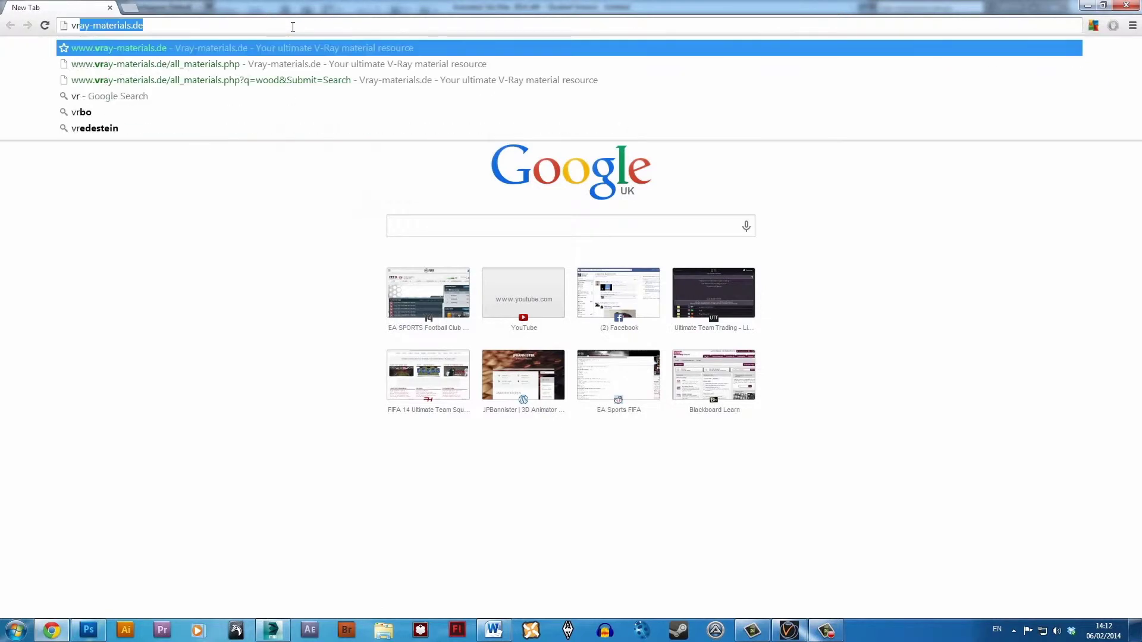
key(Return)
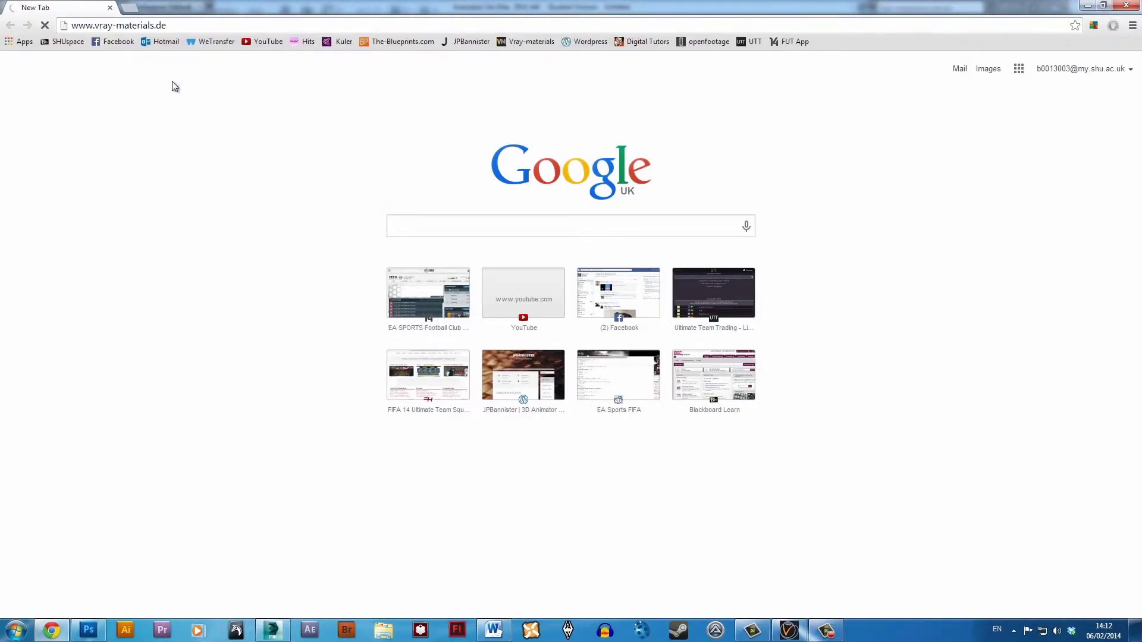
drag(195, 4, 240, 42)
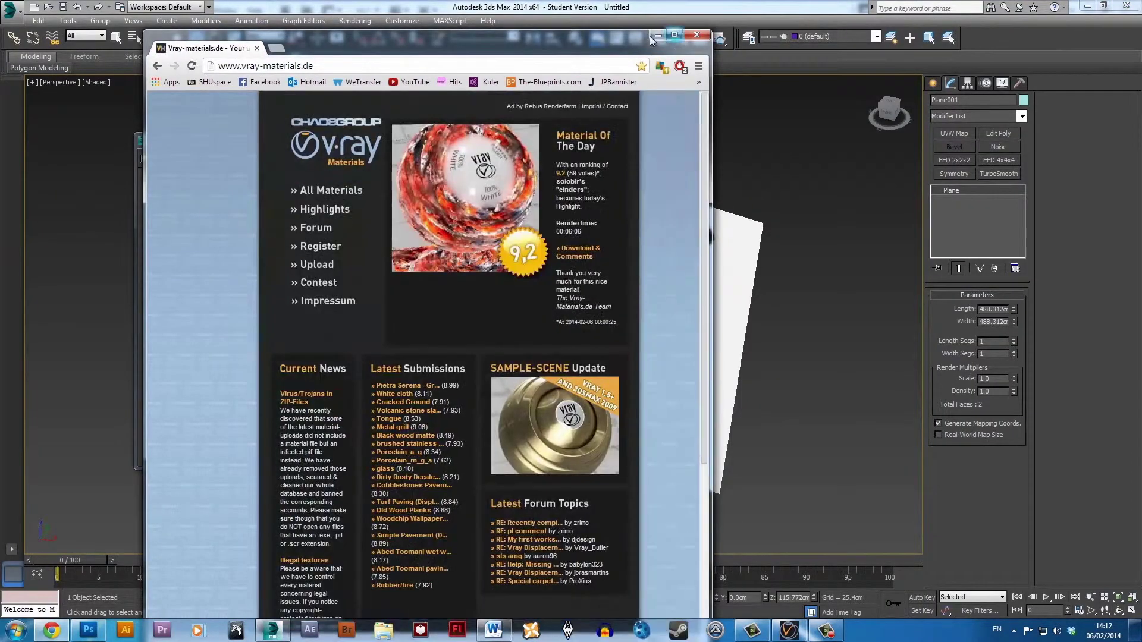
click(335, 189)
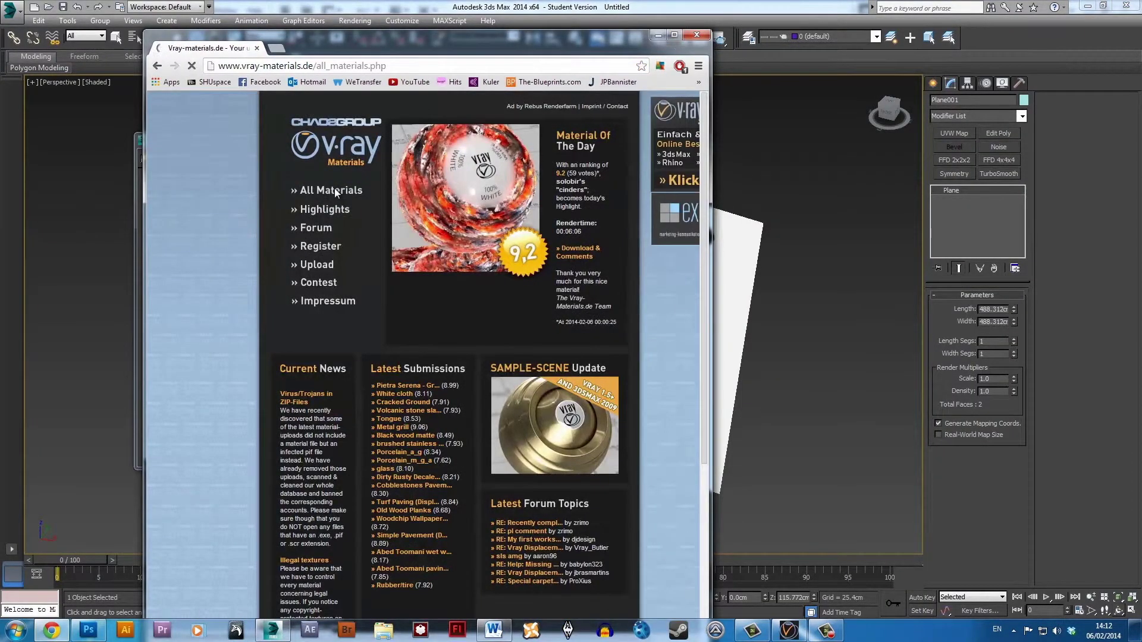
click(546, 167)
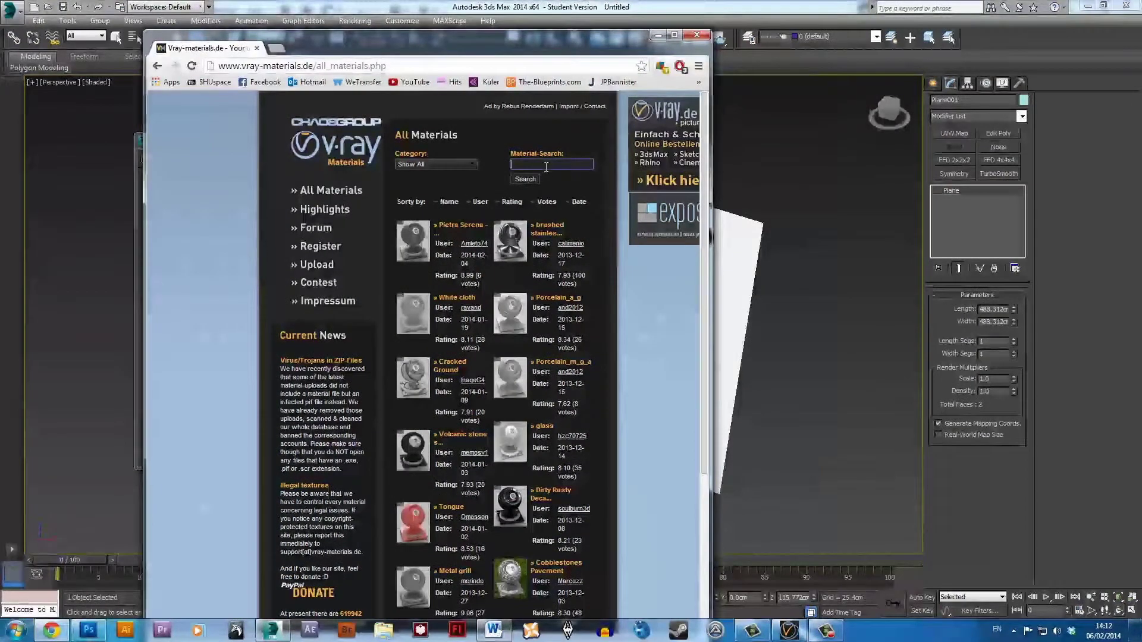
text(perforated)
key(Return)
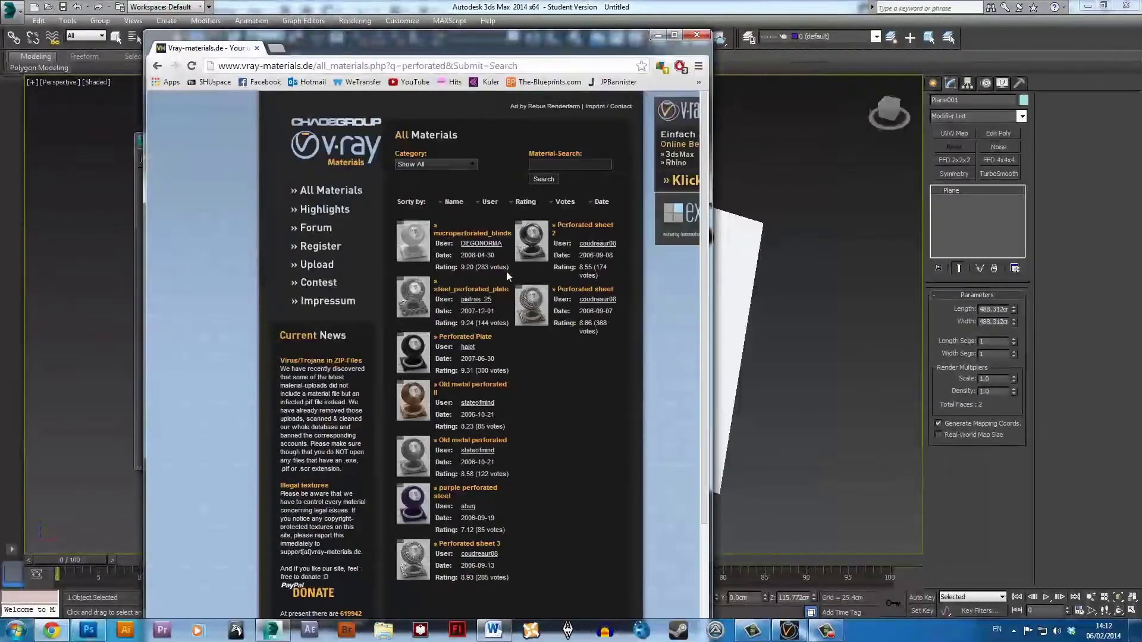
click(482, 291)
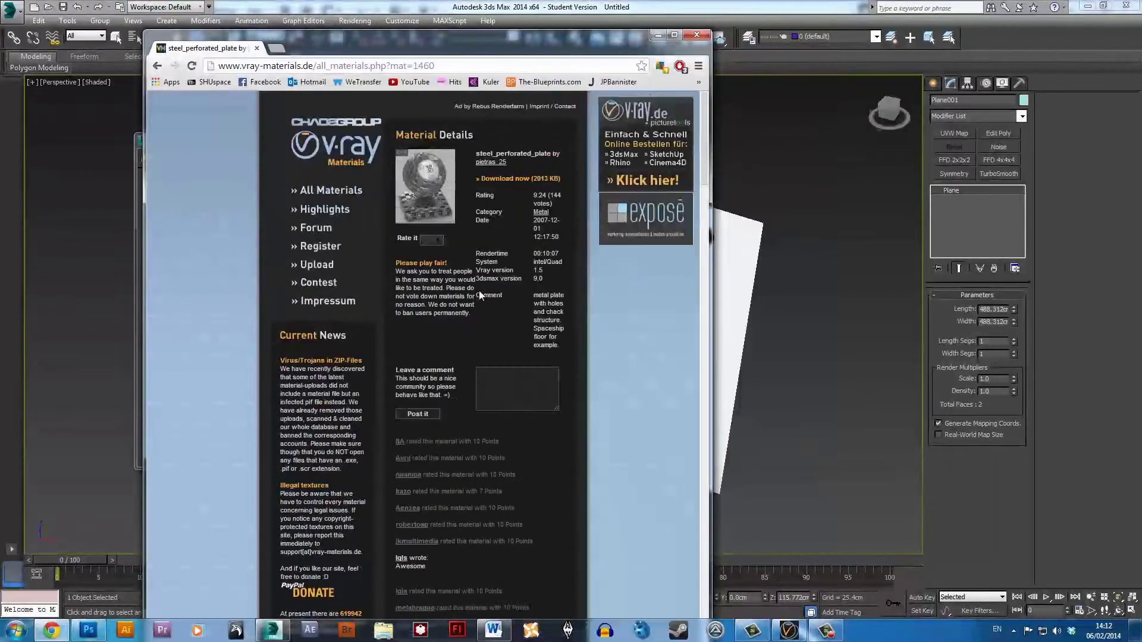
click(674, 35)
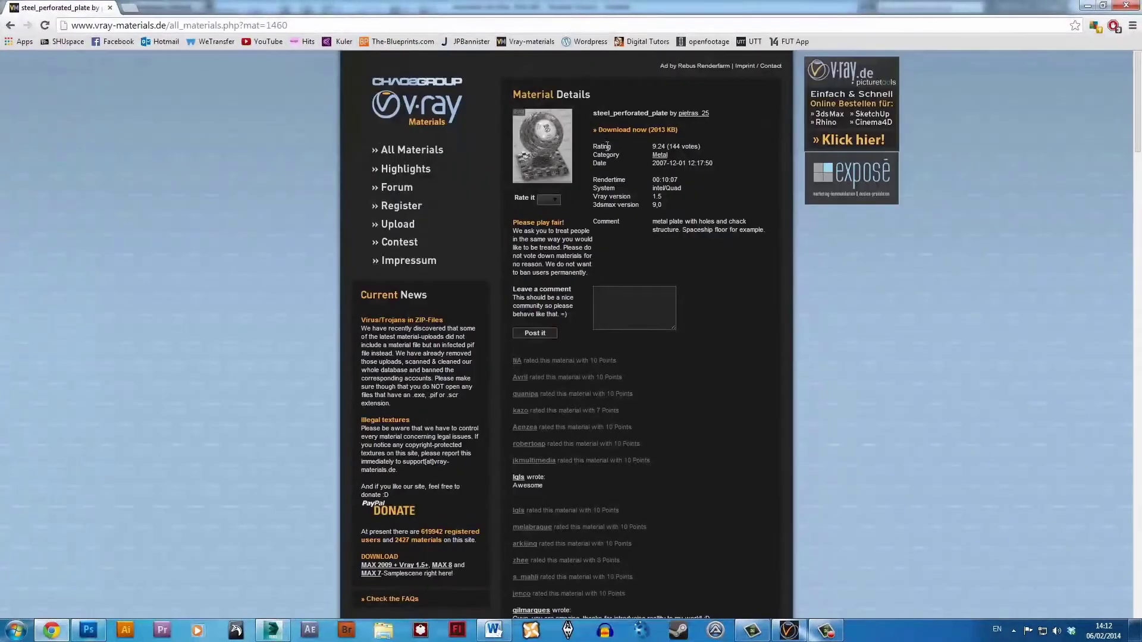
click(525, 144)
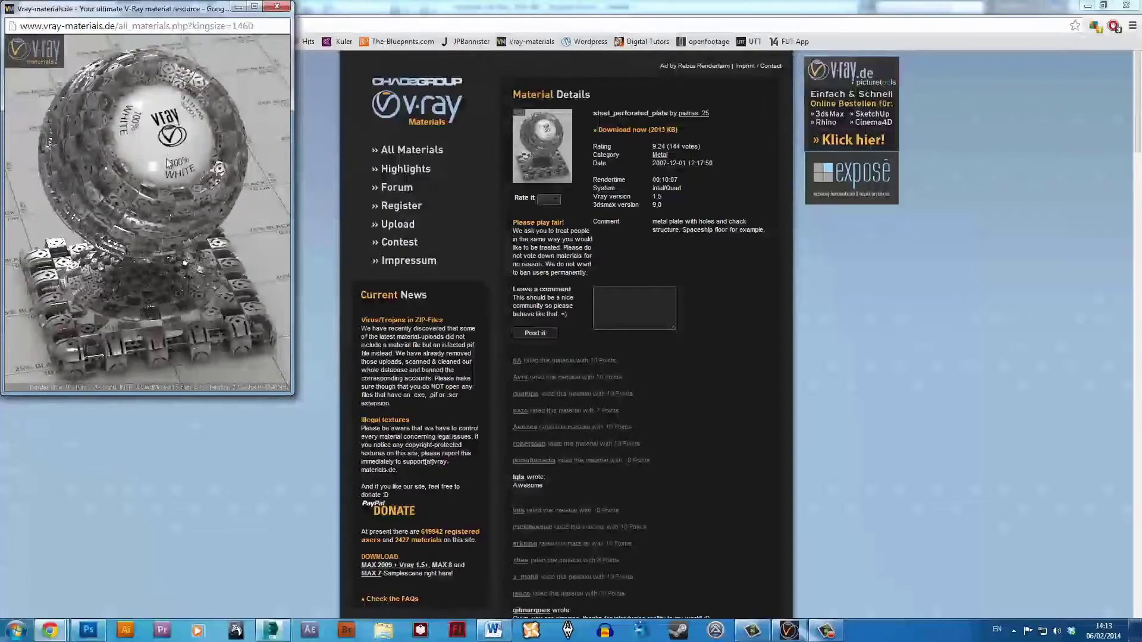
click(279, 6)
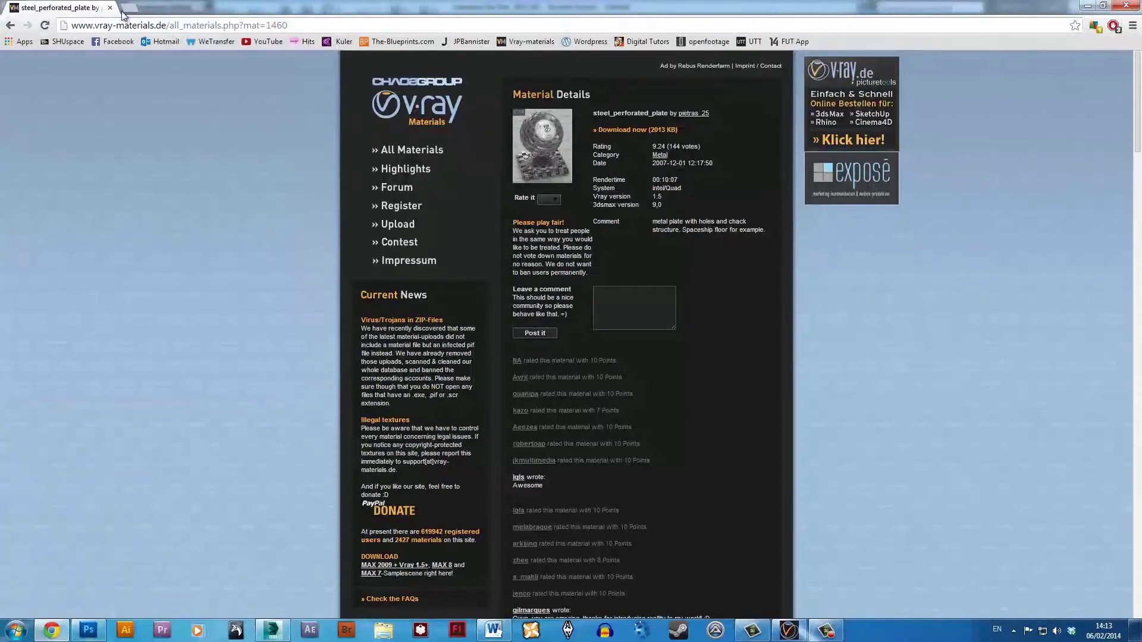
click(1088, 5)
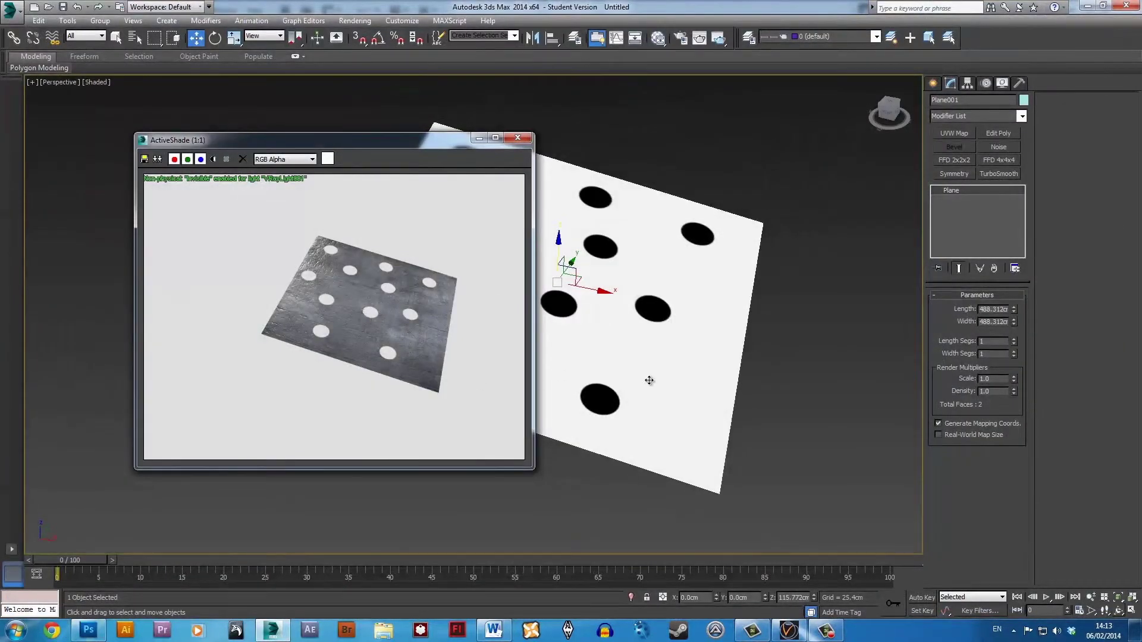